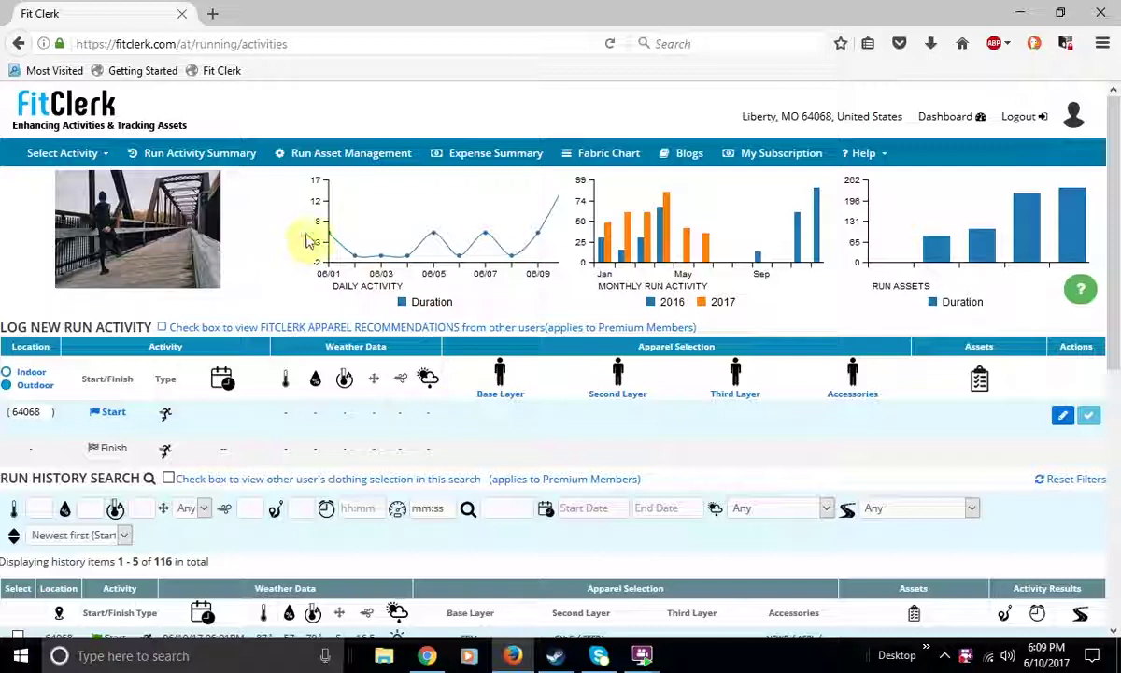
Step: Review the run activity charts, the icon help and the list of selectable activity types
mouse_move(325, 236)
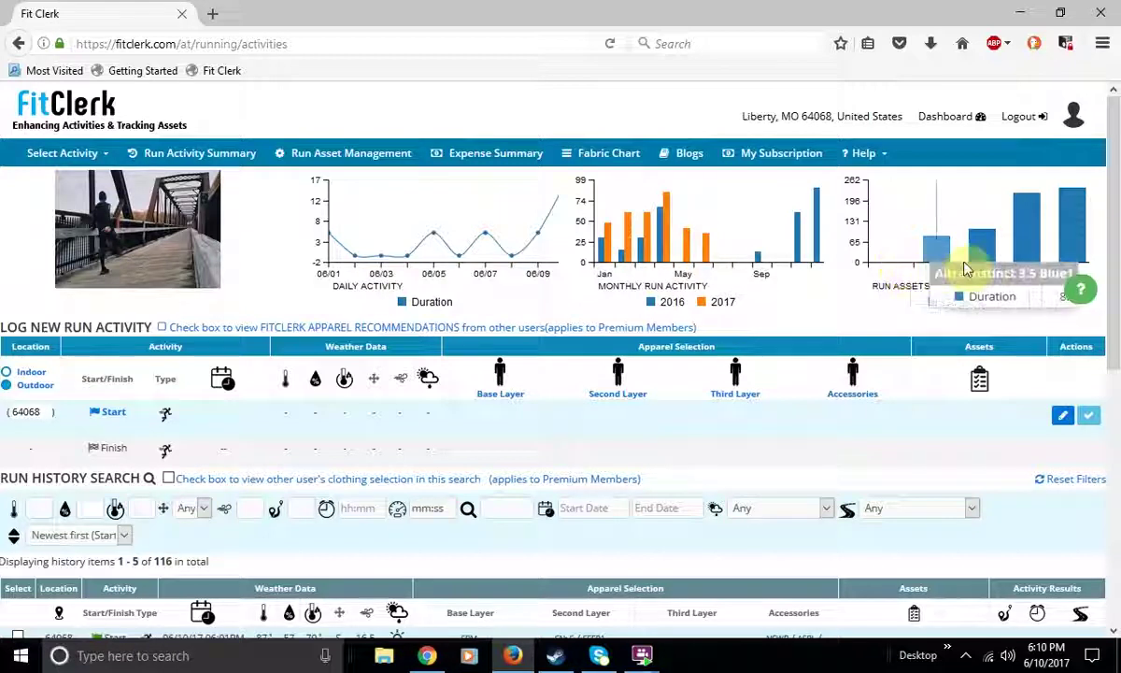
left_click(1081, 291)
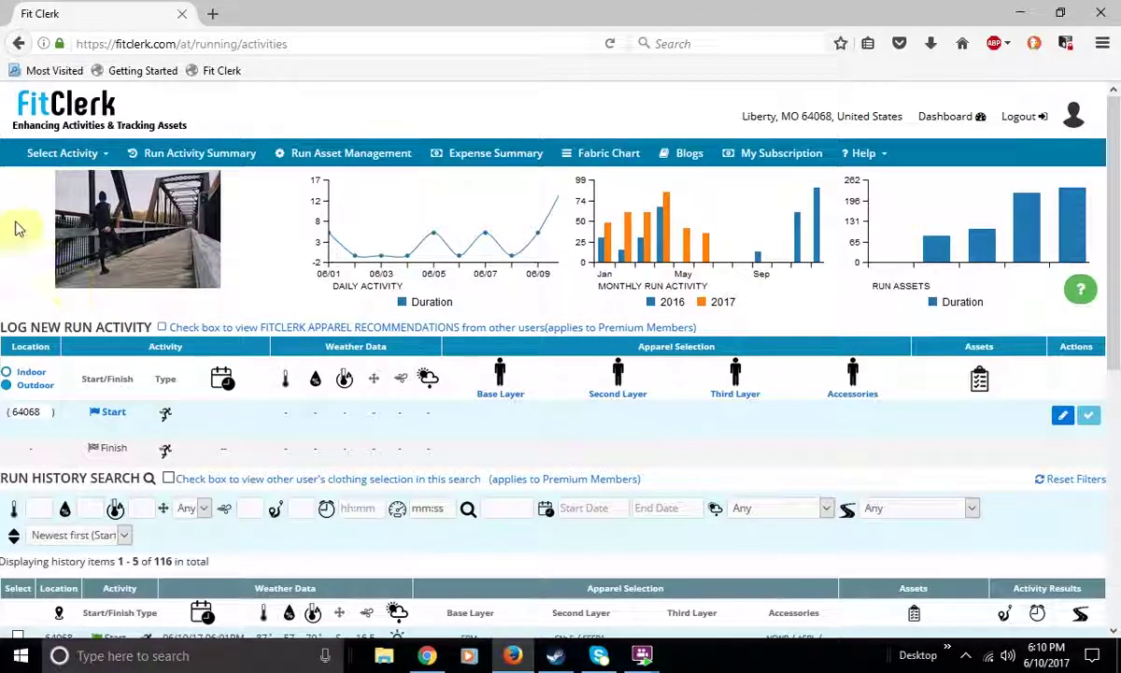
left_click(39, 161)
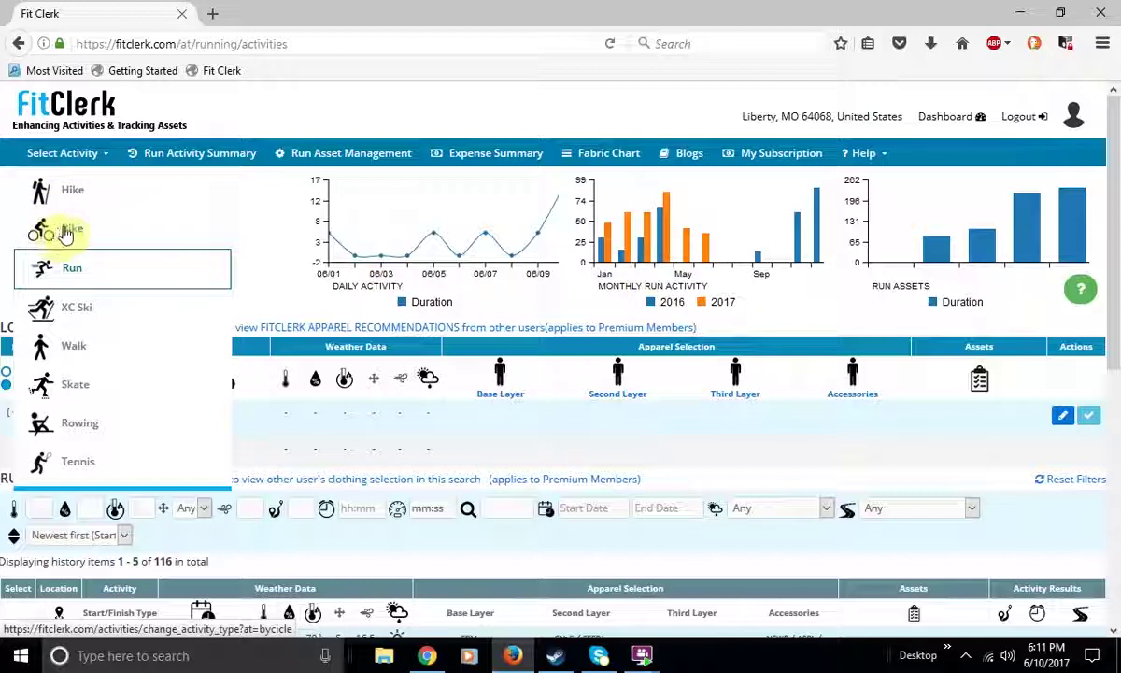
left_click(73, 154)
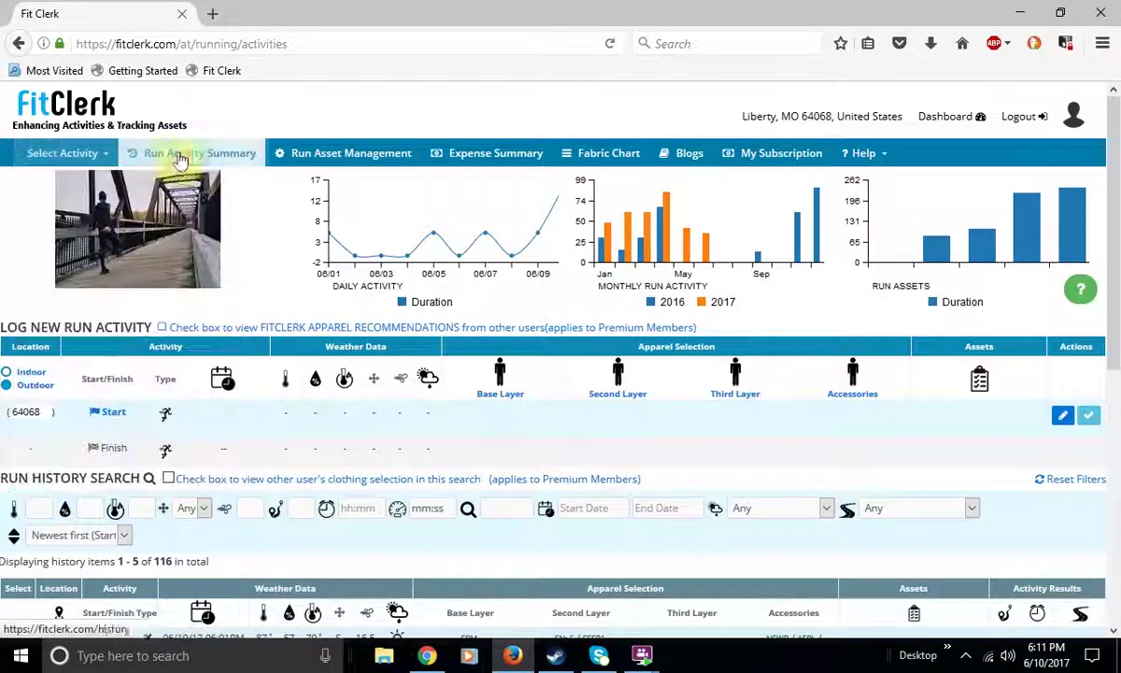
left_click(64, 155)
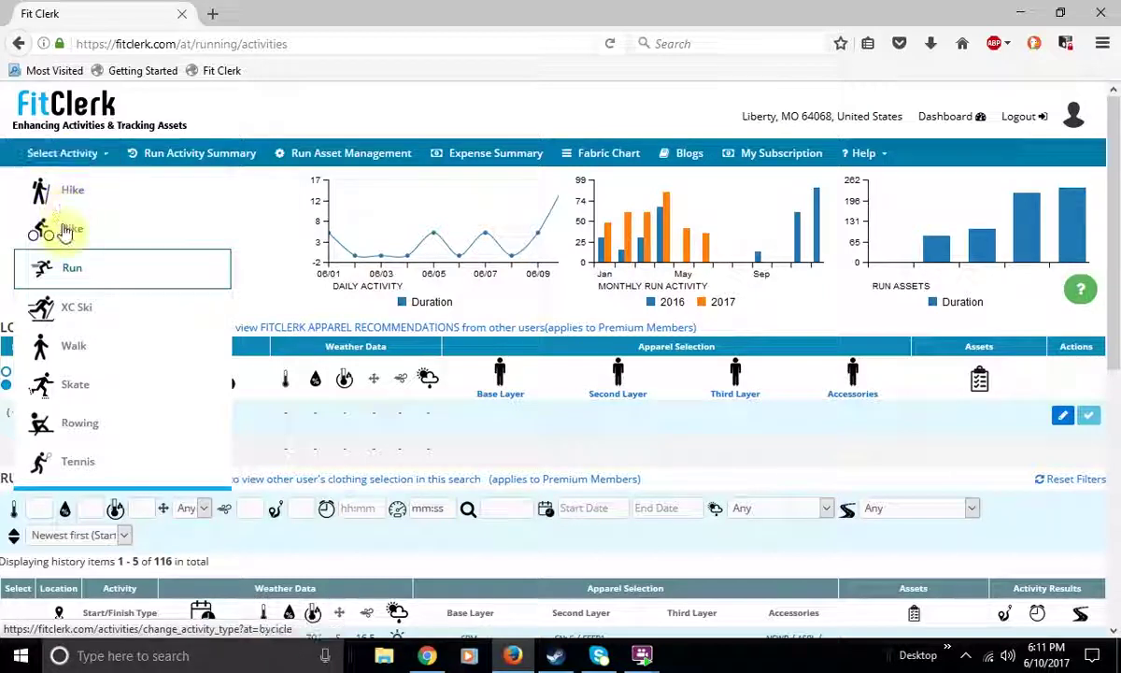
Step: Open Run Asset Management and review the legend explaining its asset and maintenance icons
left_click(307, 160)
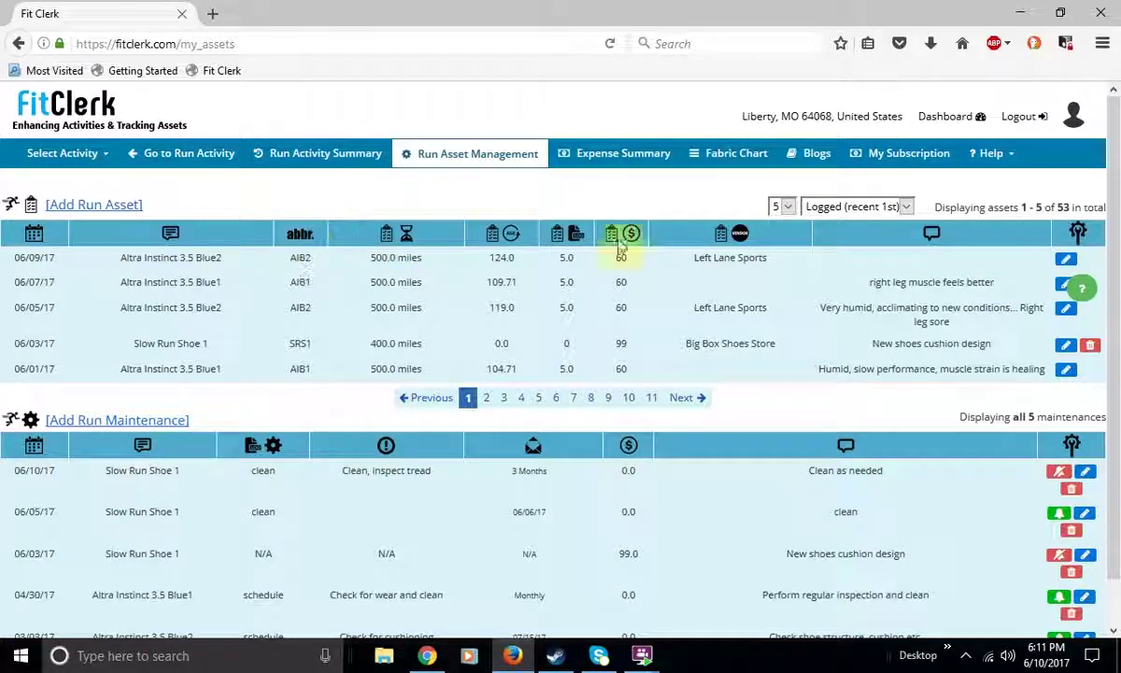
mouse_move(1081, 288)
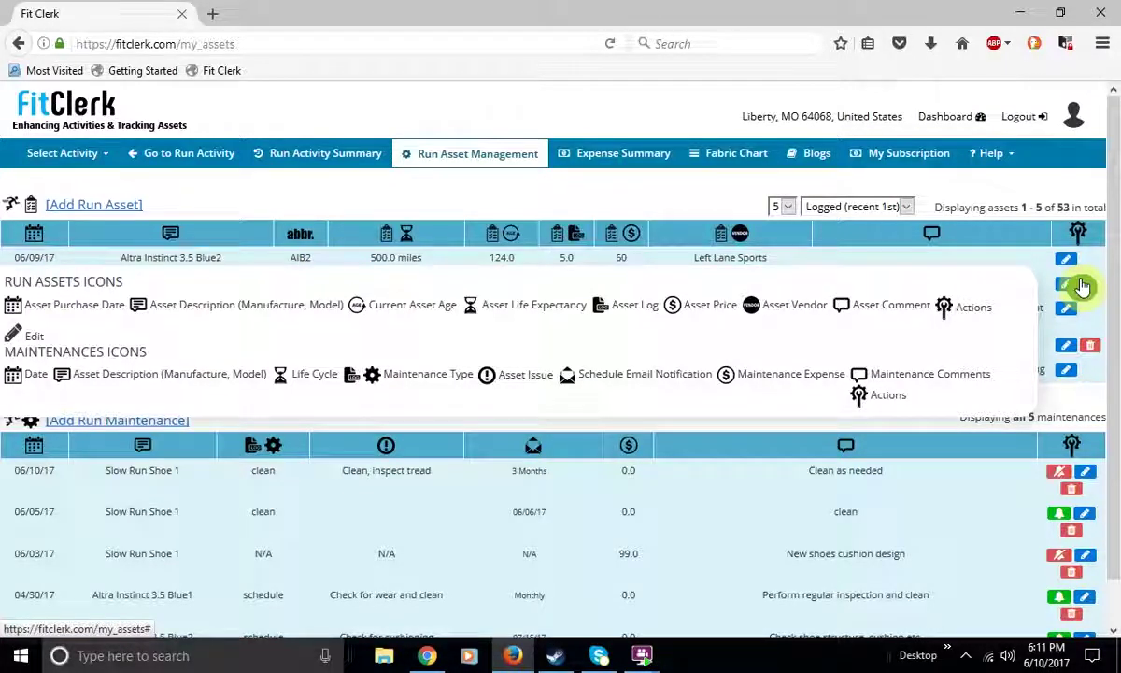
mouse_move(104, 157)
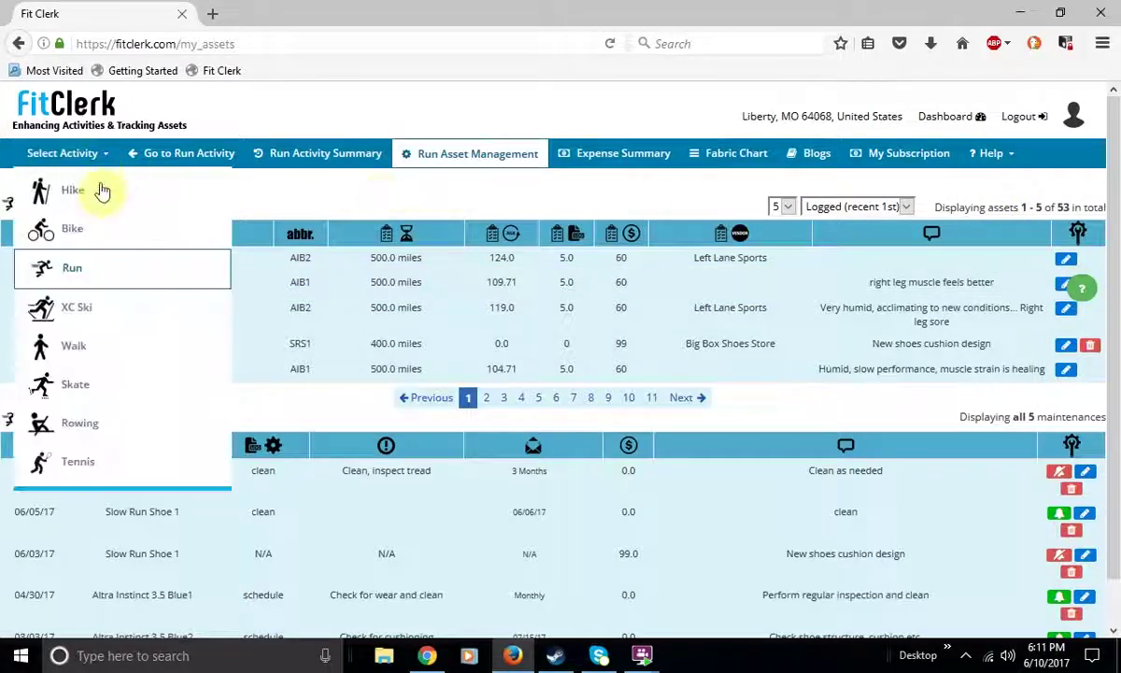
Step: Start a new run asset entry with the purchase date Apr/10/2017
left_click(75, 213)
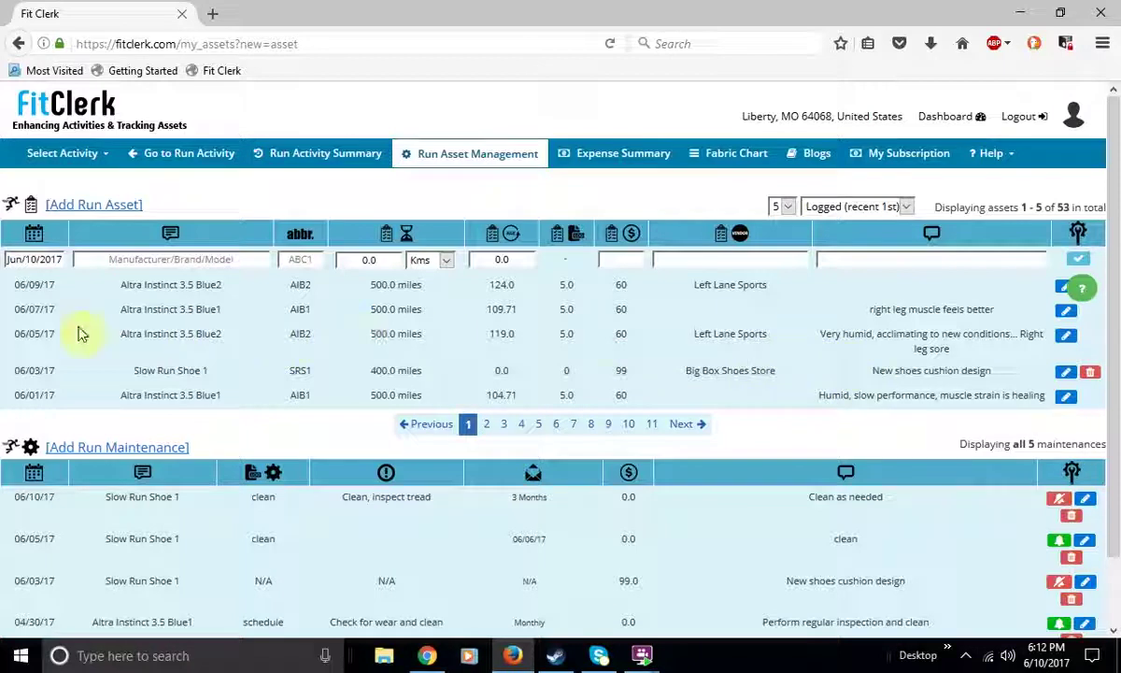
left_click(32, 255)
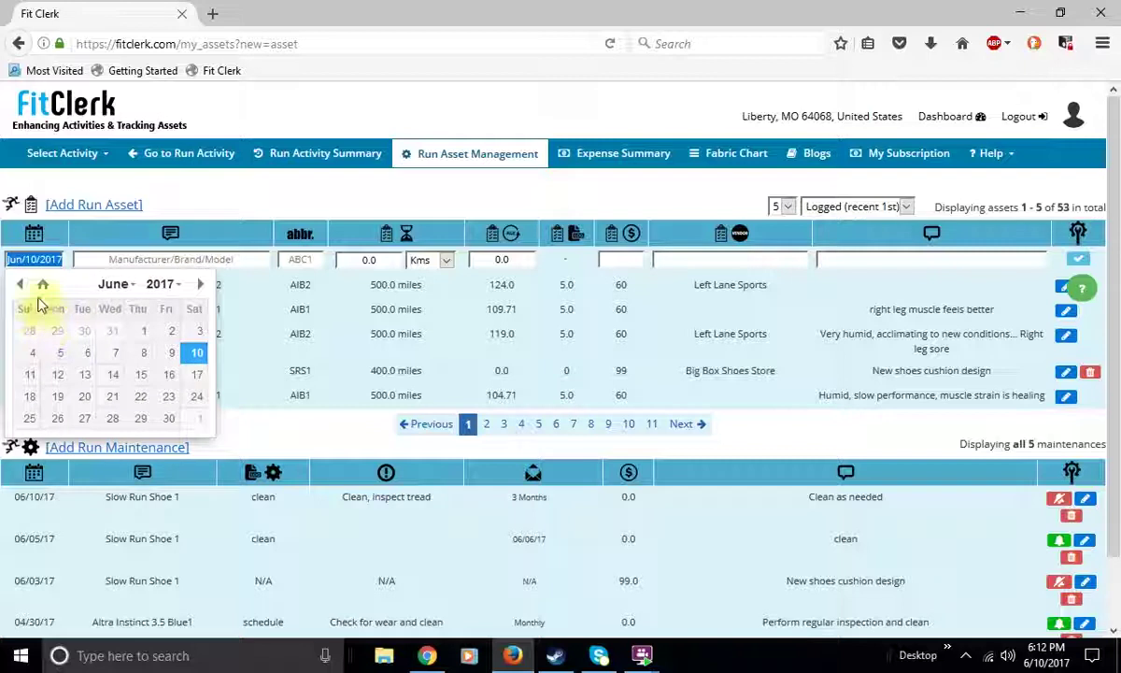
left_click(18, 283)
left_click(19, 284)
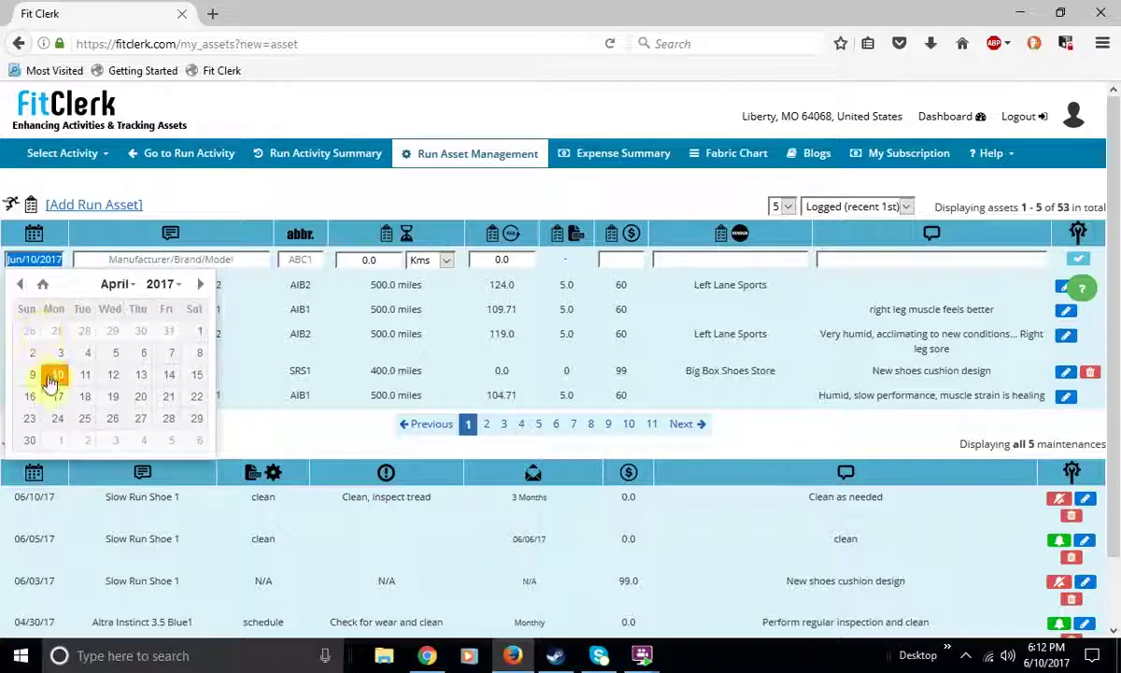
left_click(53, 374)
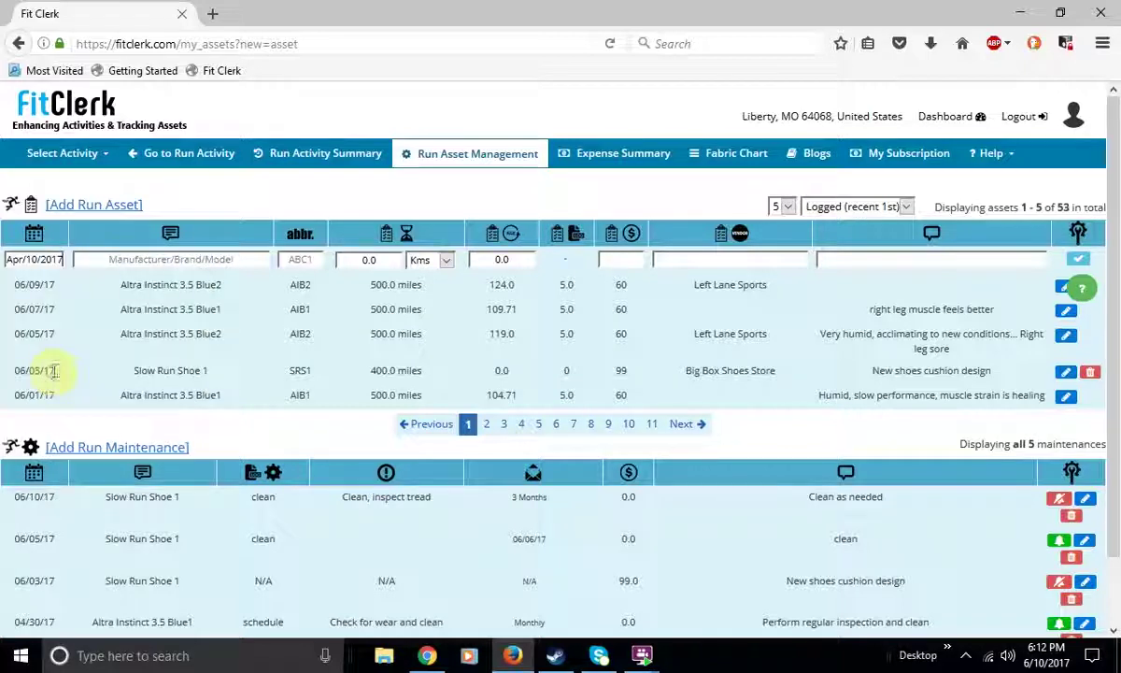
Step: Describe the new asset as Slow Run Shoe 2 with the abbreviation SRS2
left_click(120, 262)
type("s")
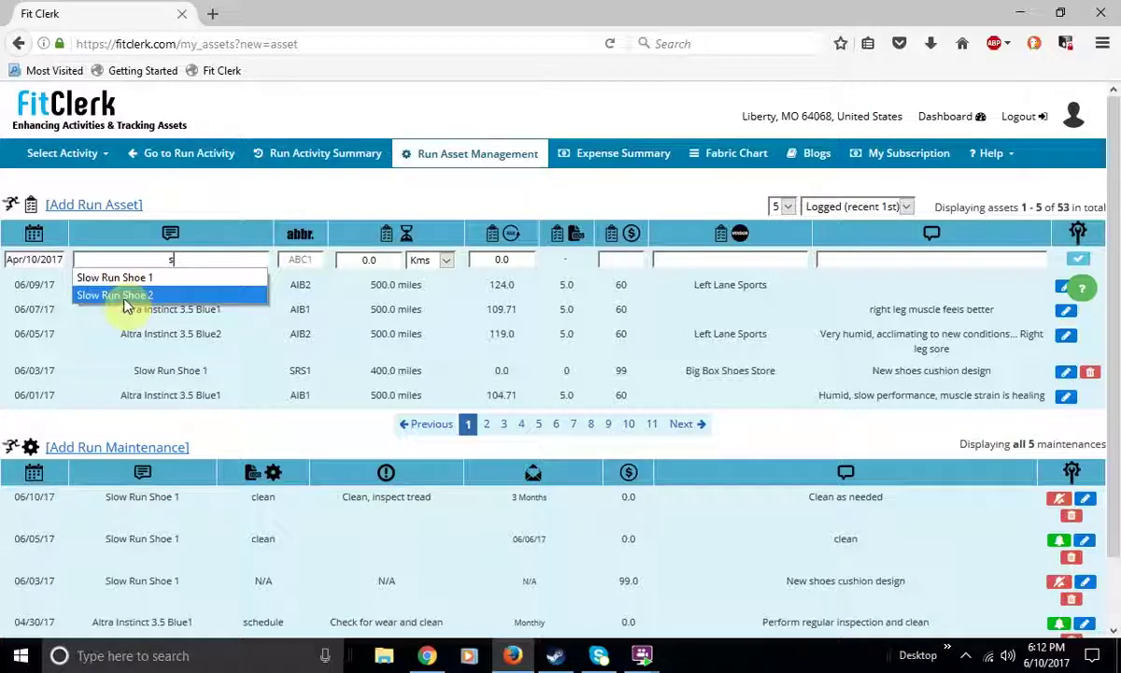
left_click(122, 297)
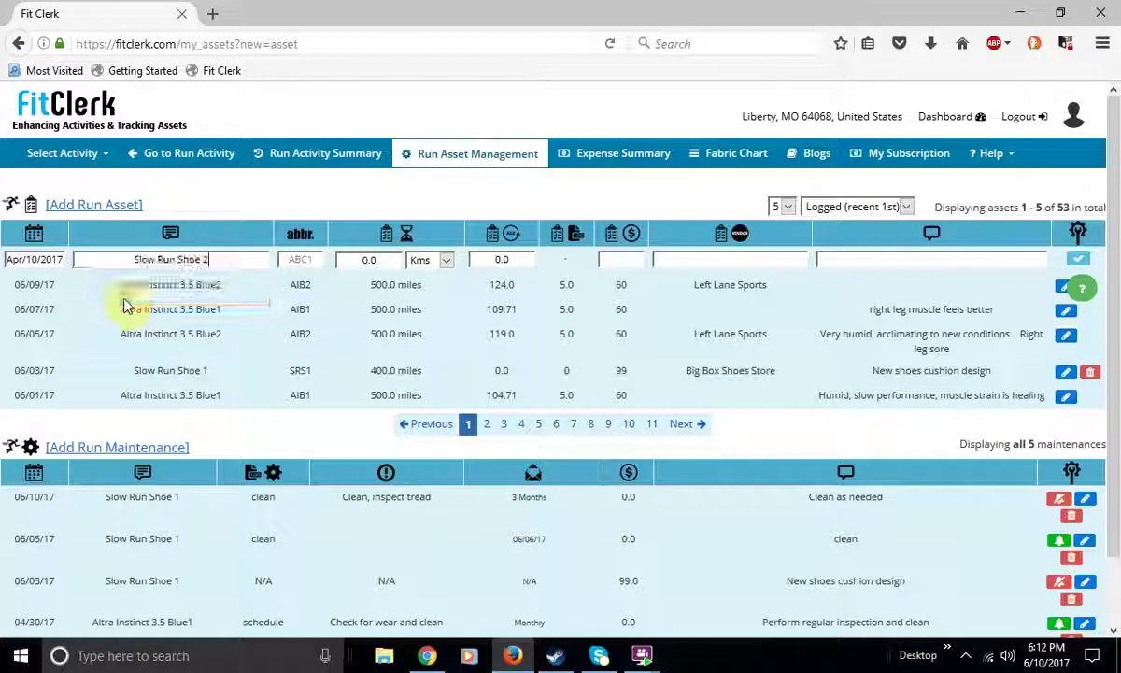
left_click(299, 262)
type("s")
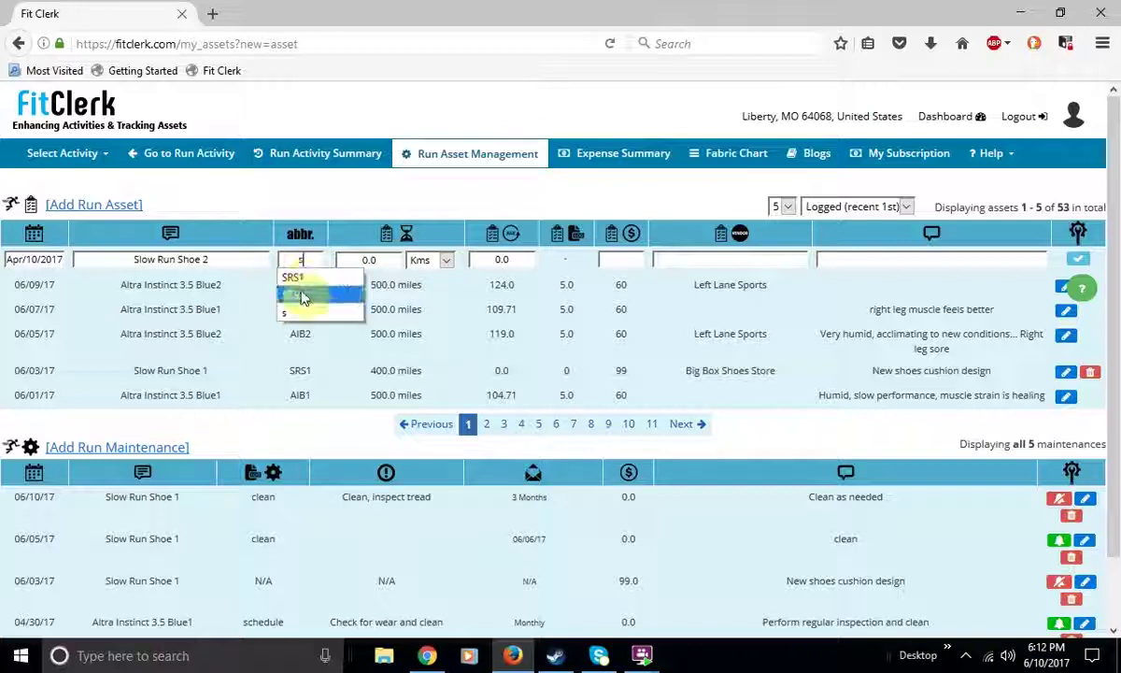
left_click(302, 296)
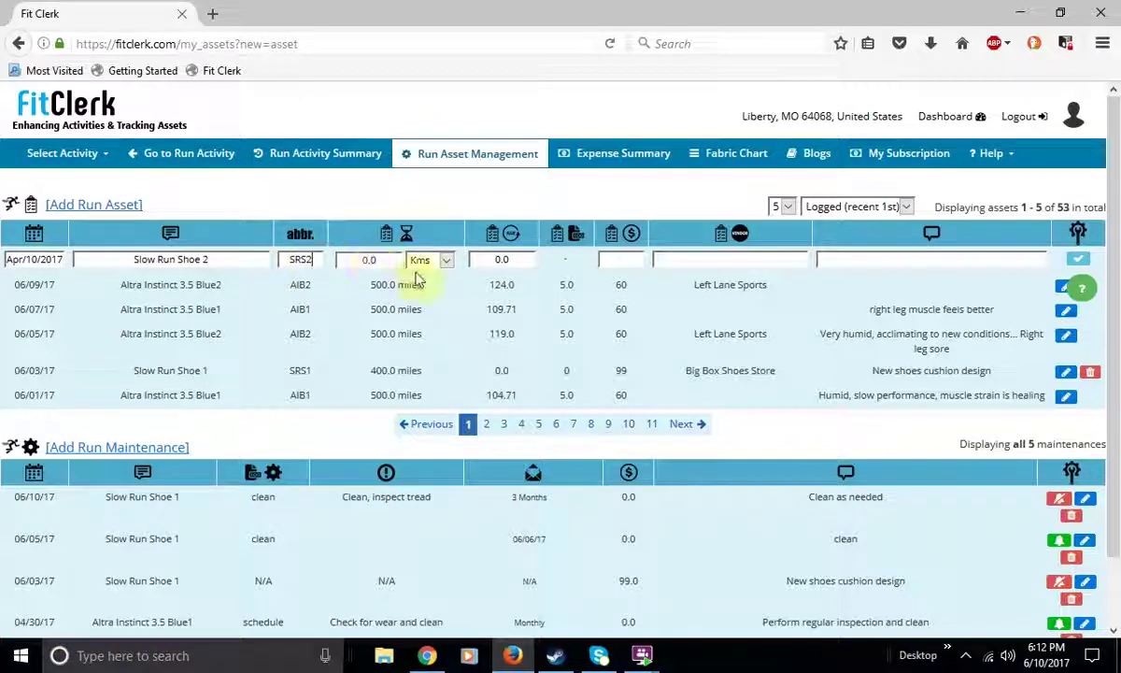
Step: Set the new asset's life expectancy to 400 miles
left_click(446, 265)
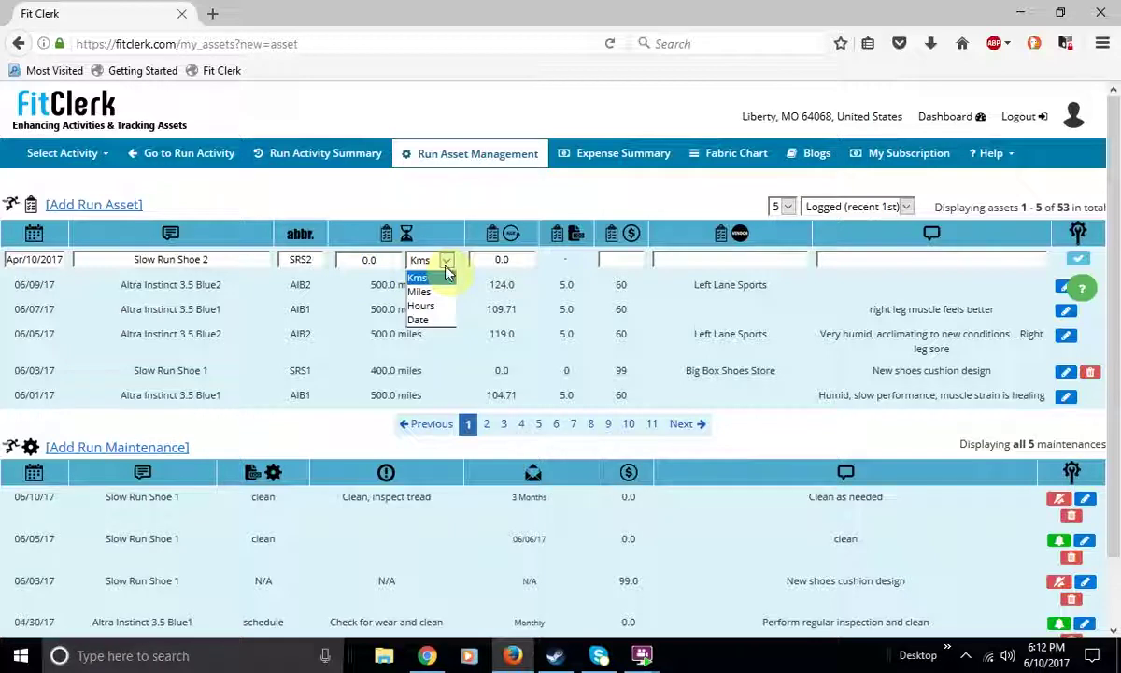
left_click(437, 291)
left_click(351, 258)
type("400")
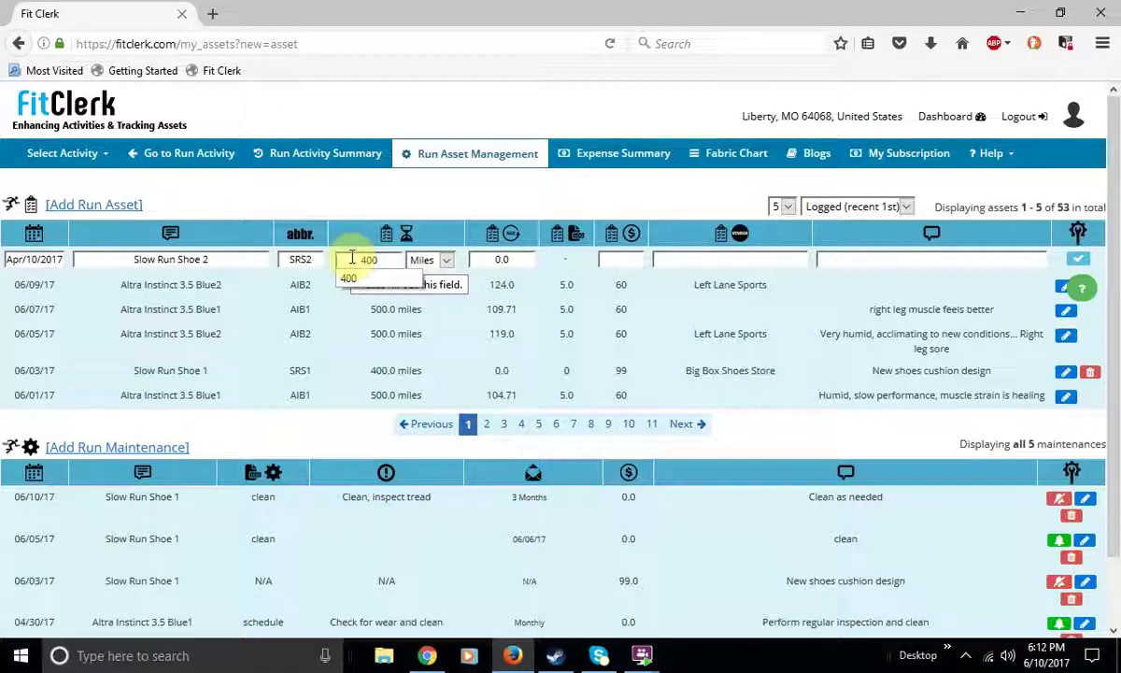
Step: Set the new asset's current age to 50 and its price to 50
left_click(500, 256)
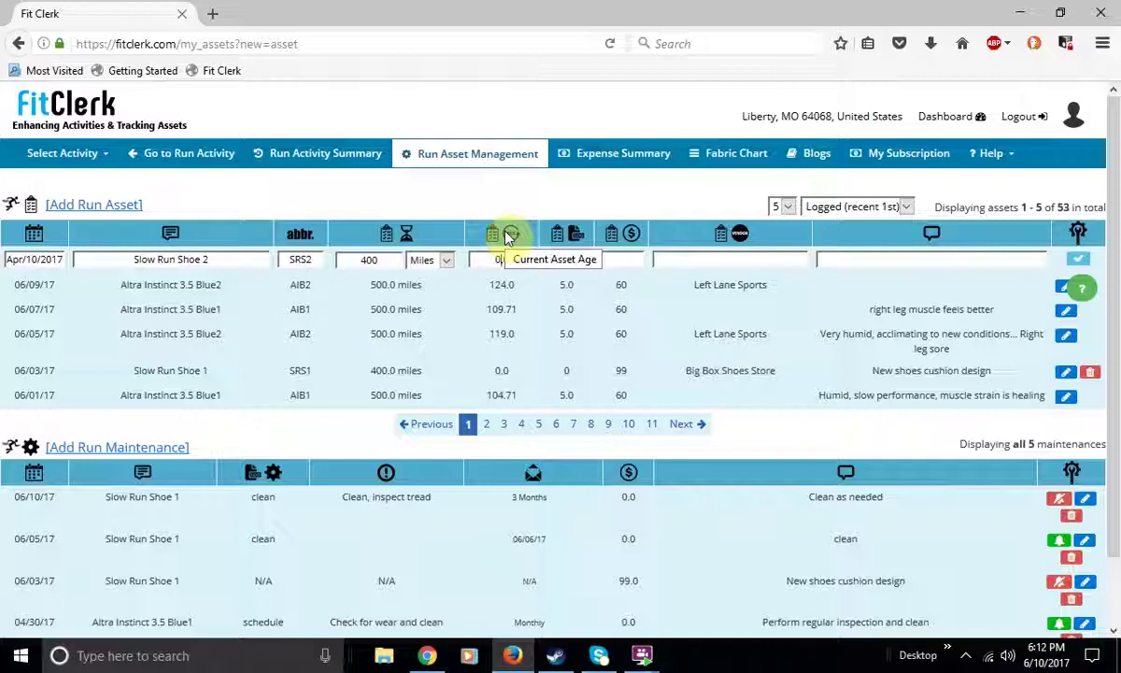
double_click(504, 259)
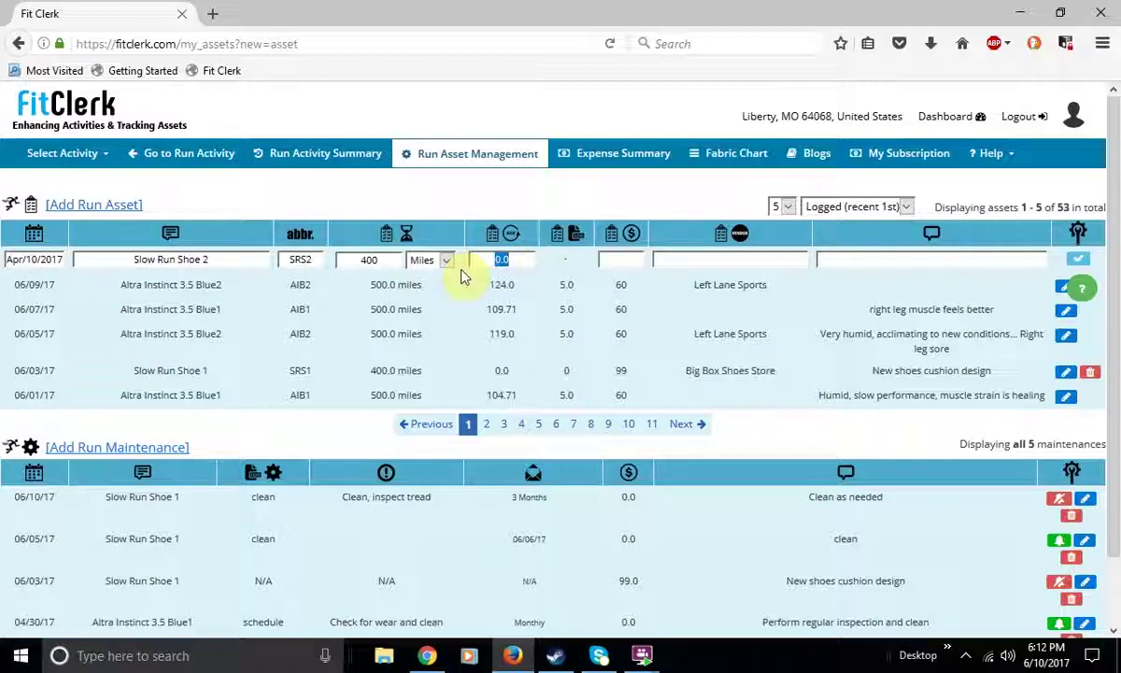
type("50")
key("Down")
key("Tab")
type("50")
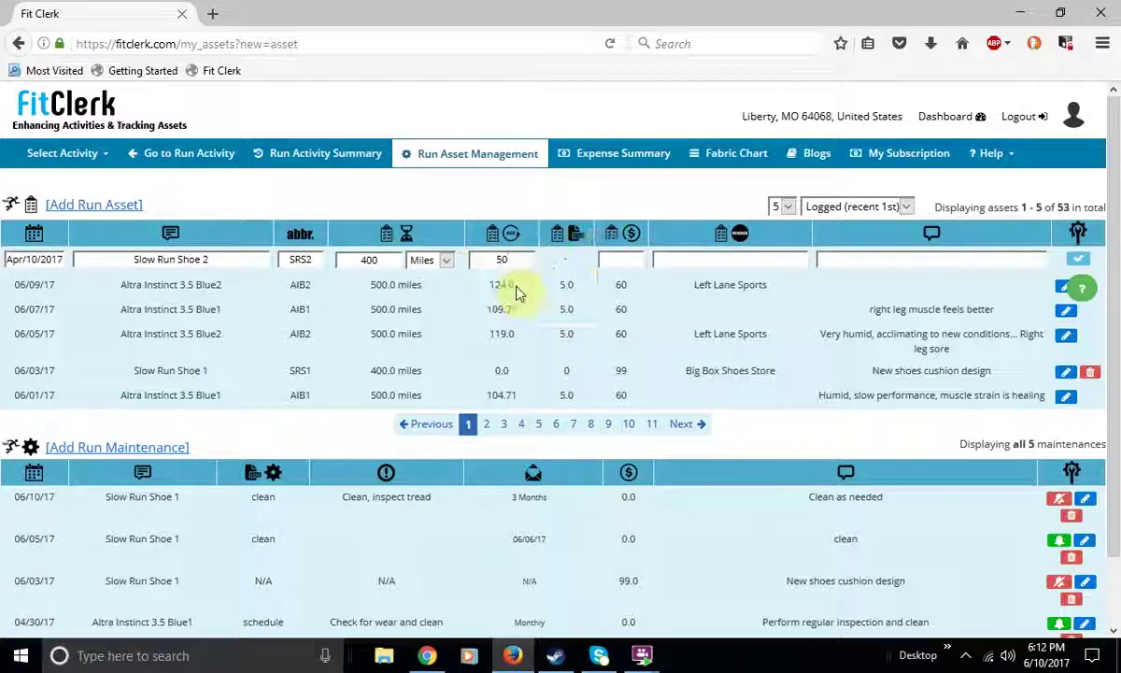
key("Down")
Step: Enter the vendor "Online auction" and the comment "Used shoe cushion style" for the new asset, and save it
left_click(708, 255)
type("o")
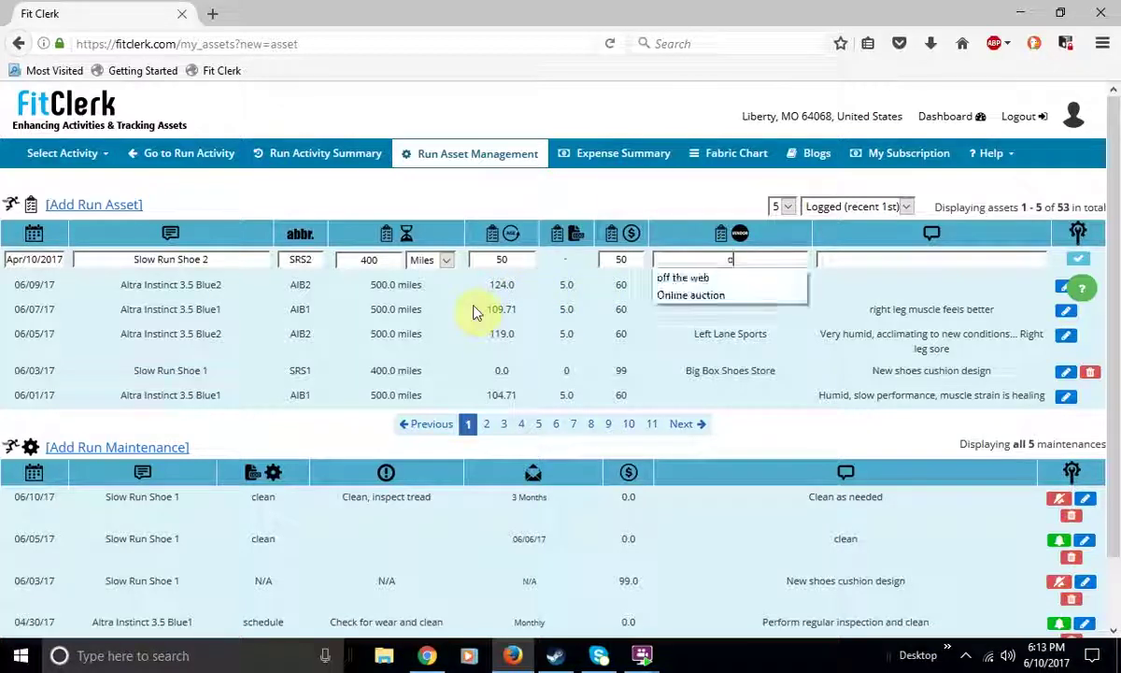
left_click(691, 301)
left_click(874, 260)
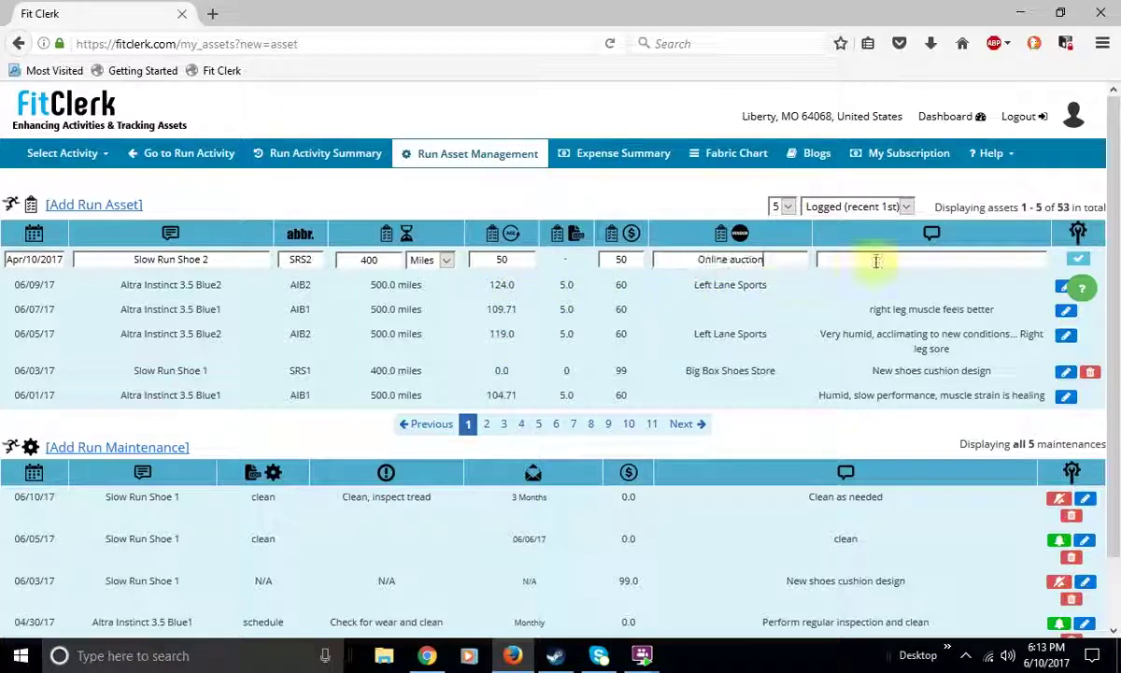
type("Used shoe cushion style")
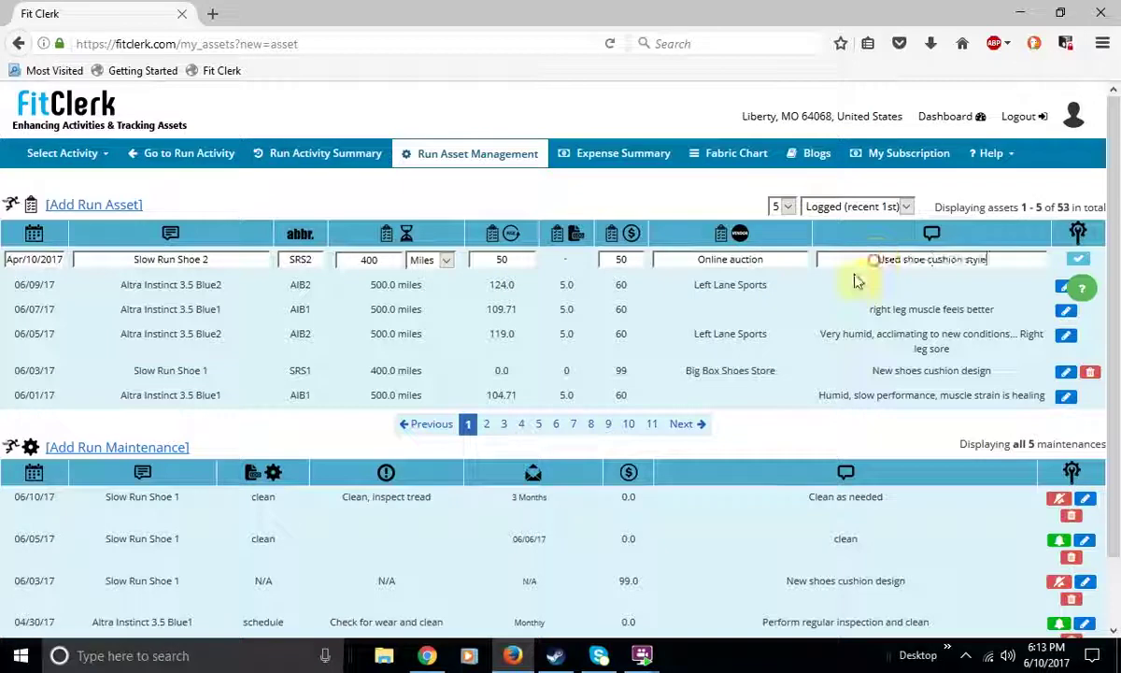
left_click(1080, 260)
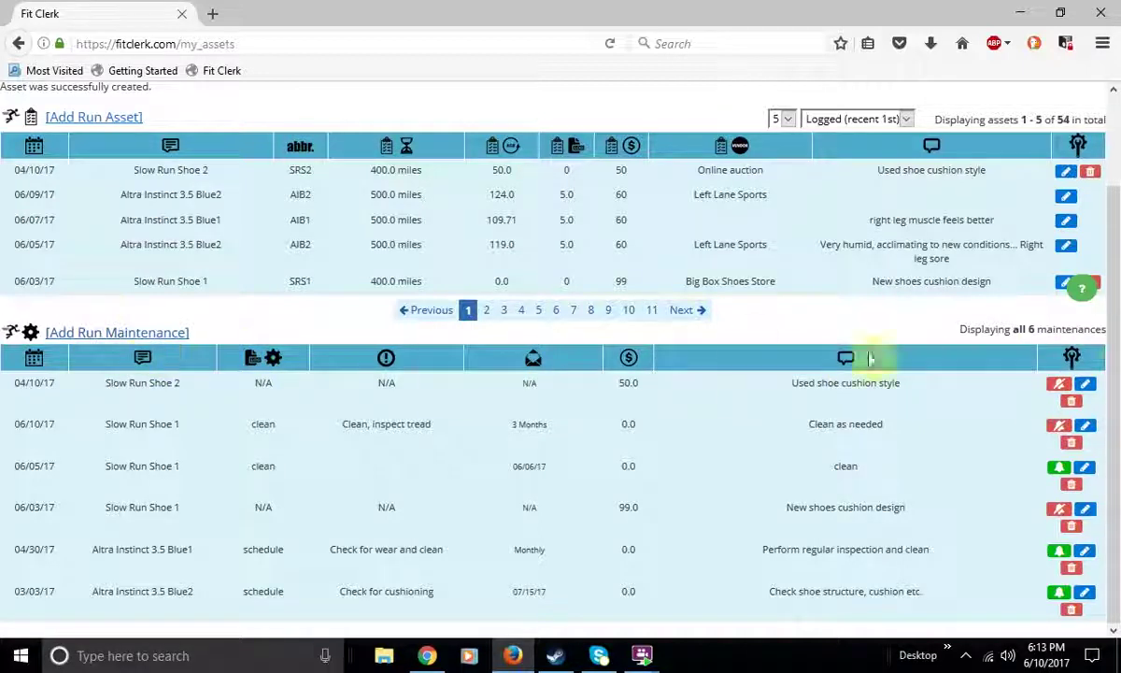
Step: Edit the Slow Run Shoe 2 maintenance record, setting the type to Replacement and the issue to "Replace at 350"
left_click(1085, 384)
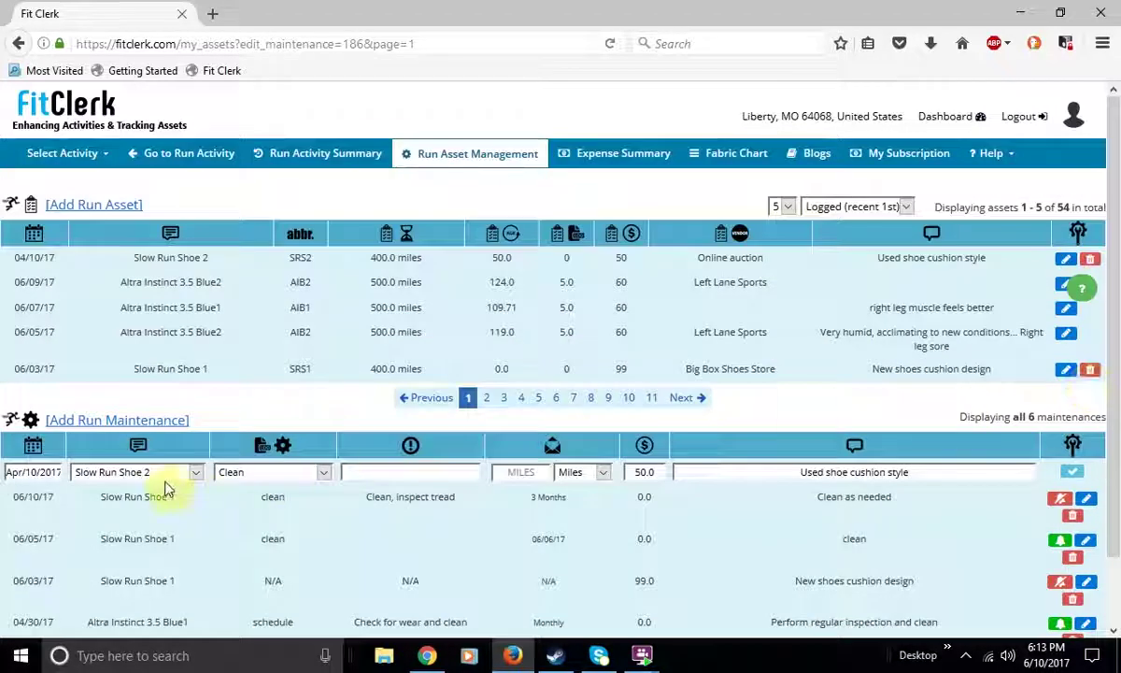
left_click(323, 473)
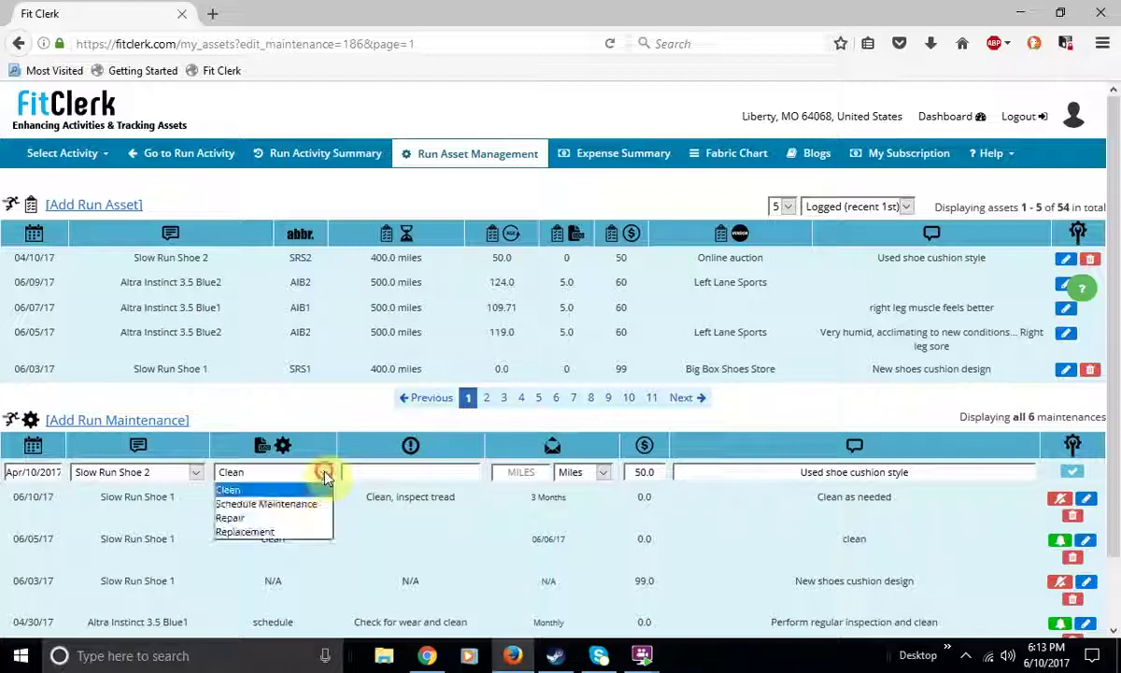
left_click(280, 532)
left_click(378, 472)
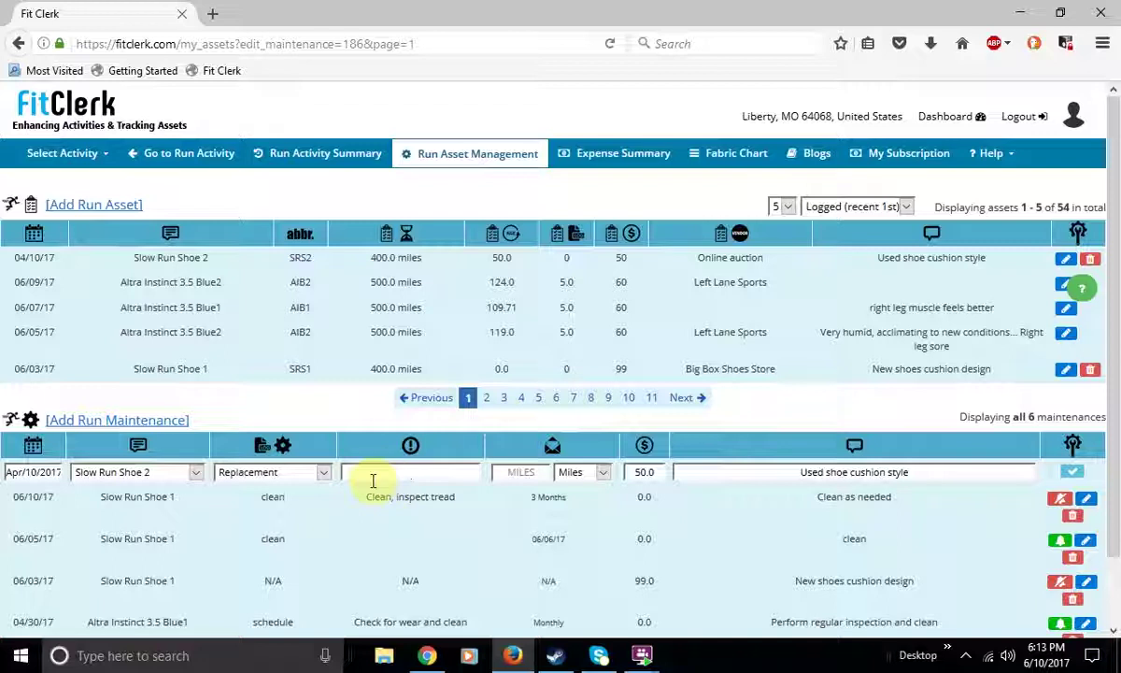
type("re")
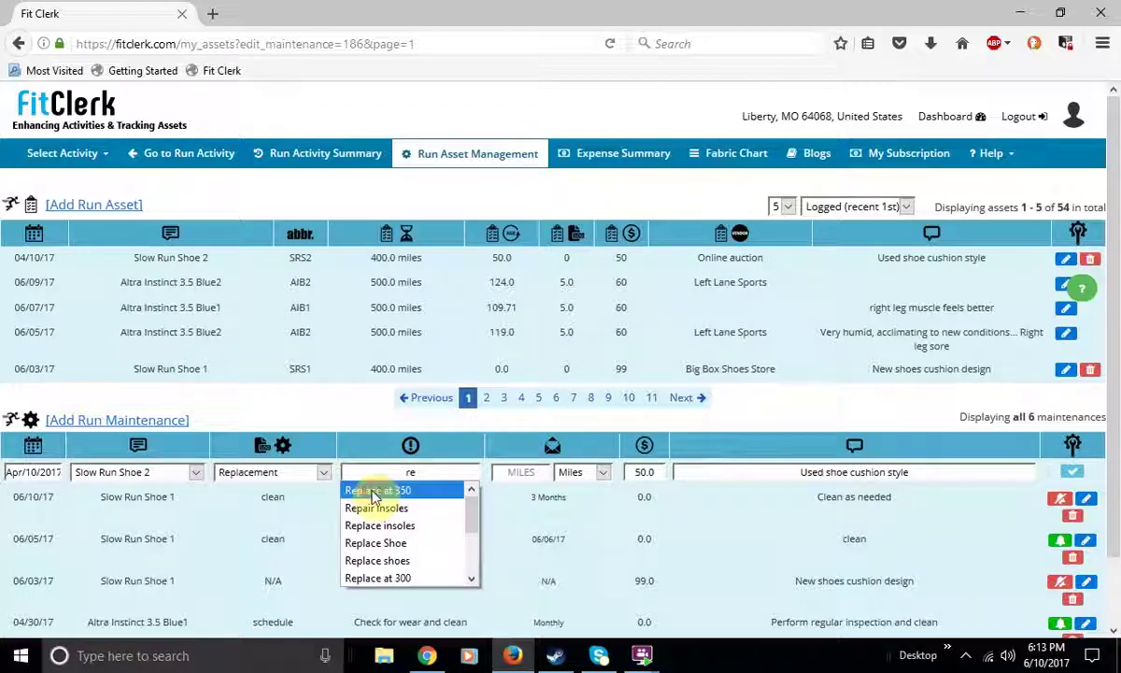
left_click(372, 490)
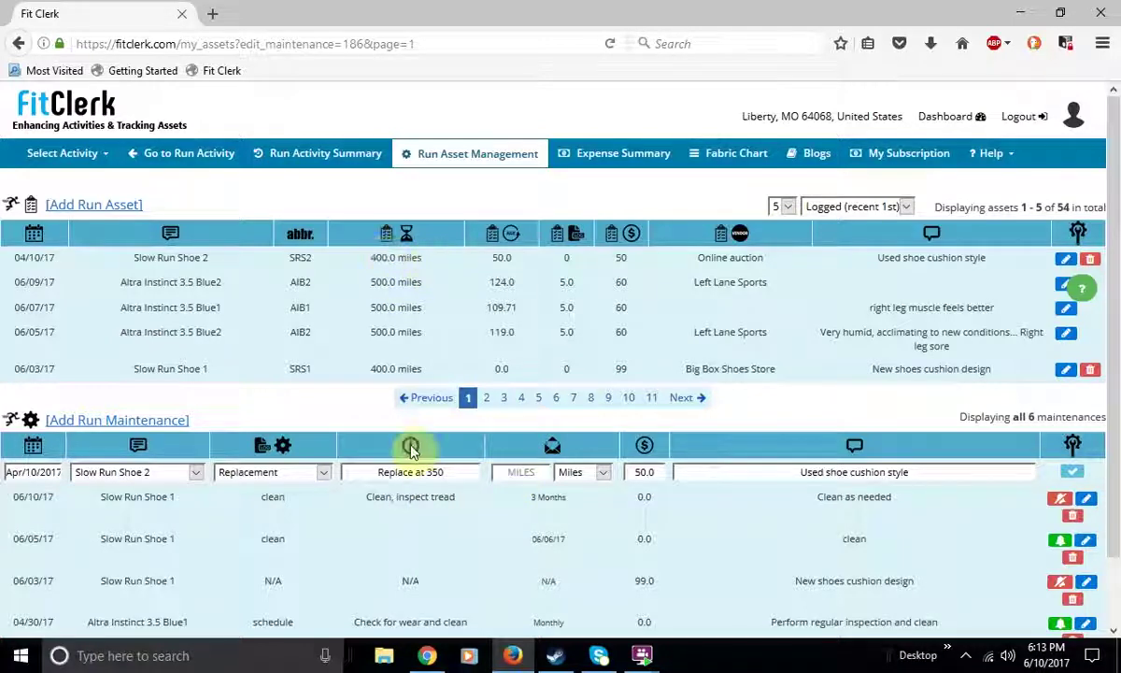
Step: Schedule the maintenance email notification at 350 miles and set the maintenance expense to 0
left_click(532, 473)
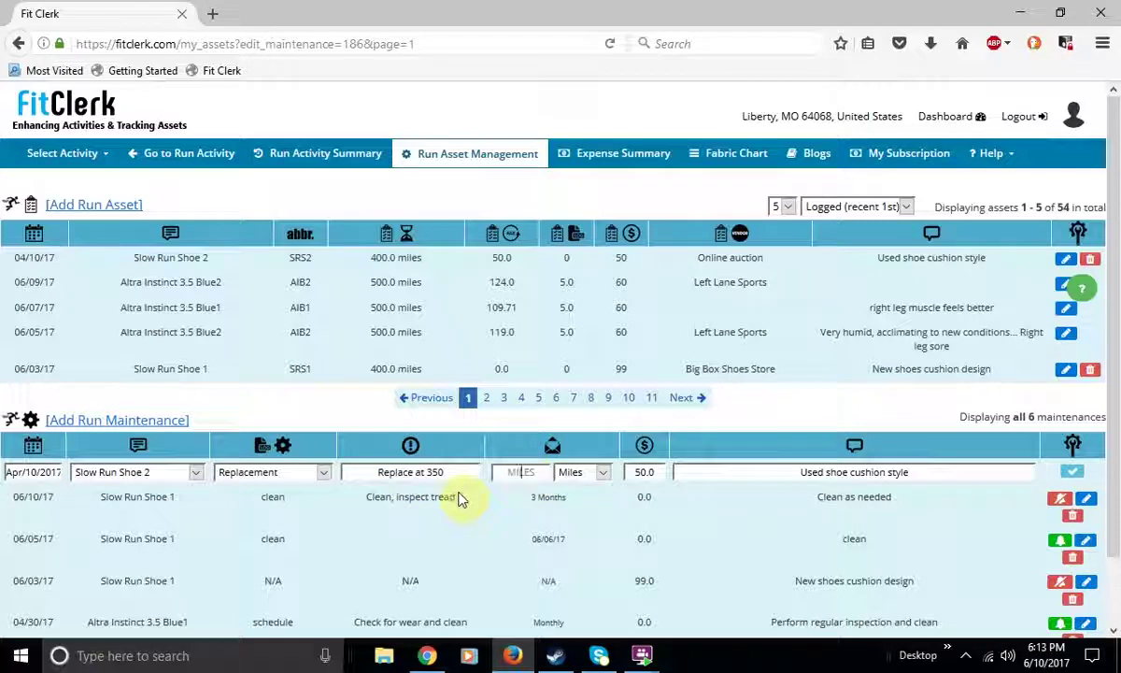
type("35")
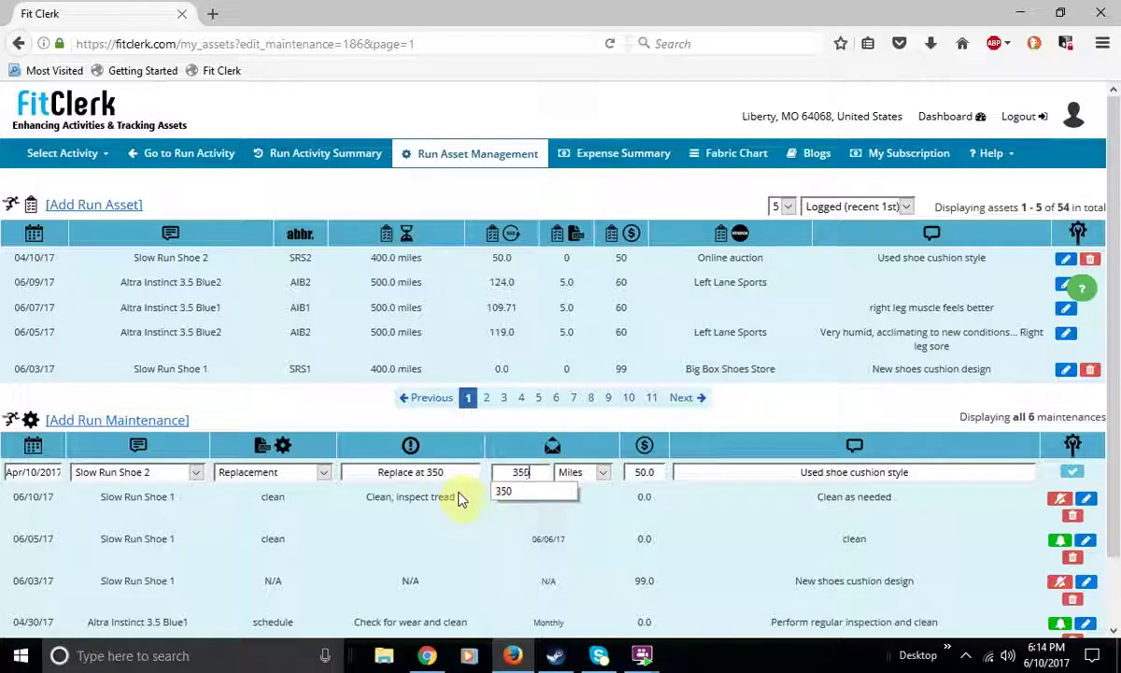
type("0")
left_click(645, 471)
double_click(645, 471)
type("0")
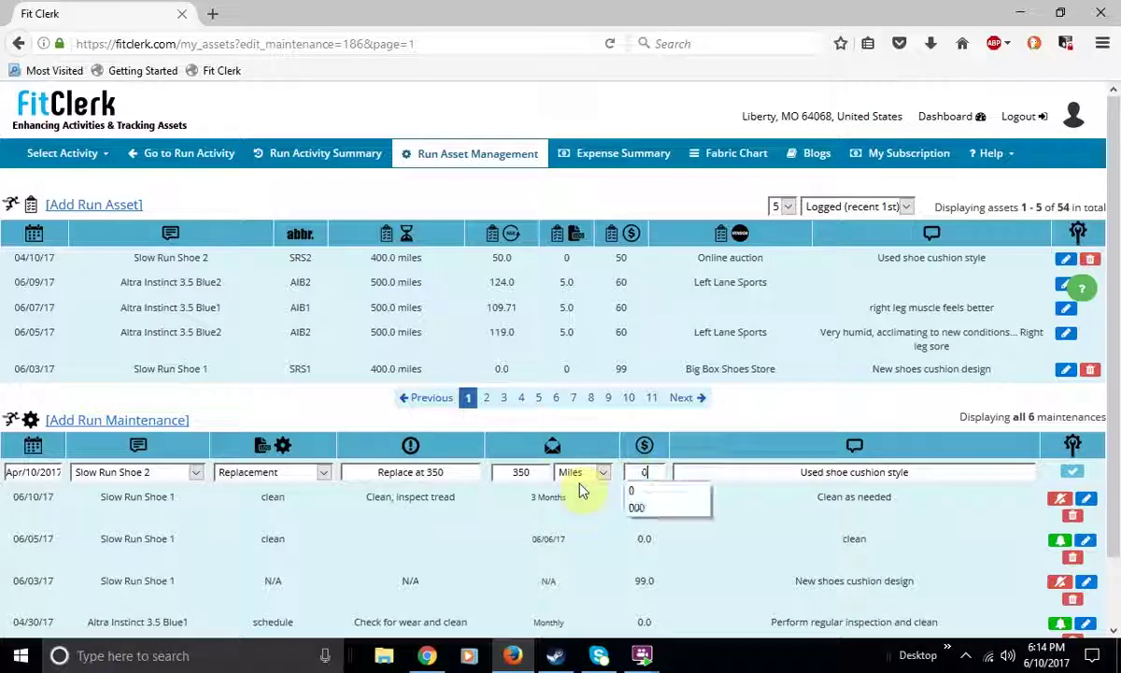
Step: Replace the maintenance comment with "Reminder to look for new shoe"
left_click(702, 467)
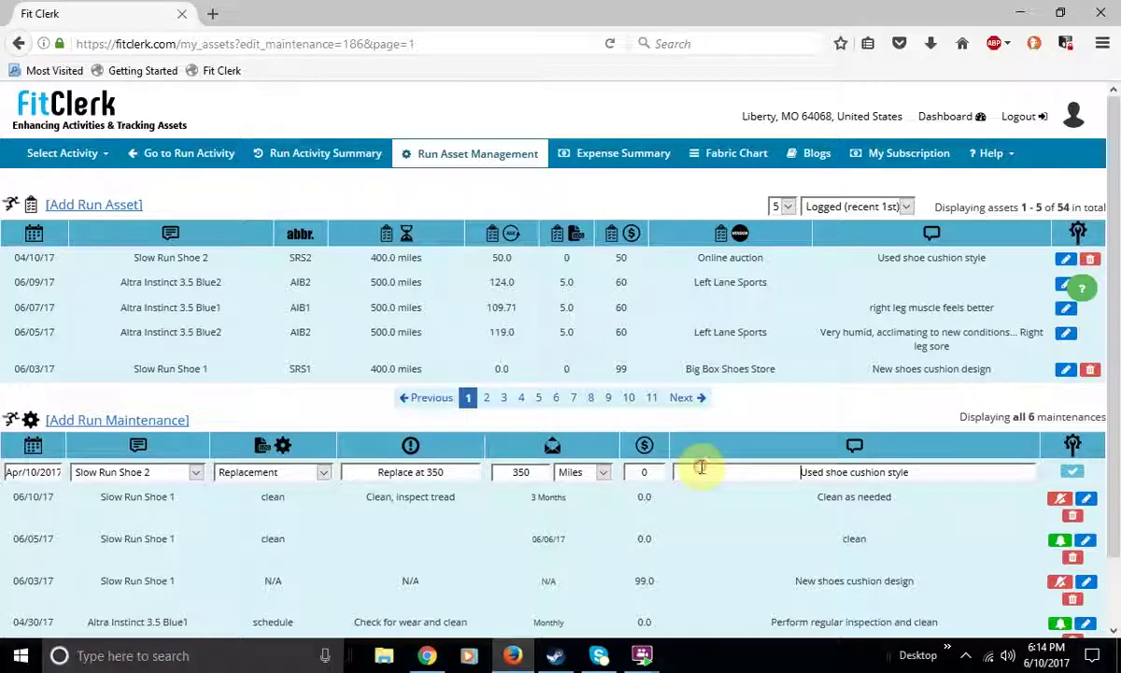
triple_click(797, 472)
type("Reminder to look for new shoe")
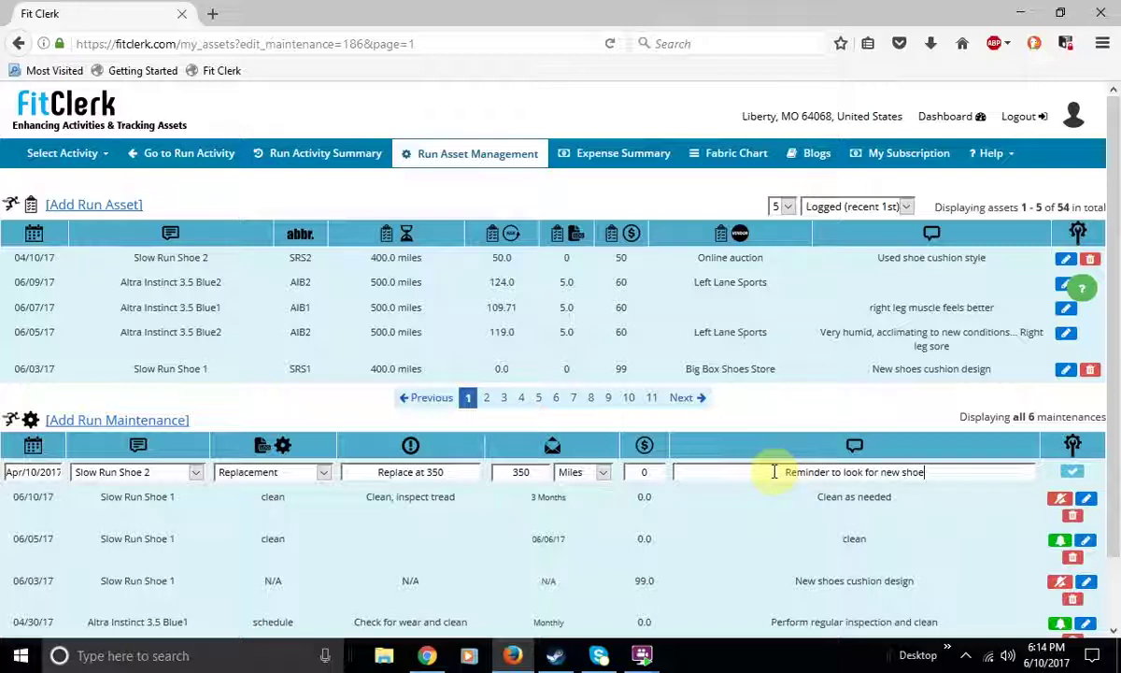
Step: Save the Slow Run Shoe 2 replacement maintenance record and enable its notification
left_click(1072, 473)
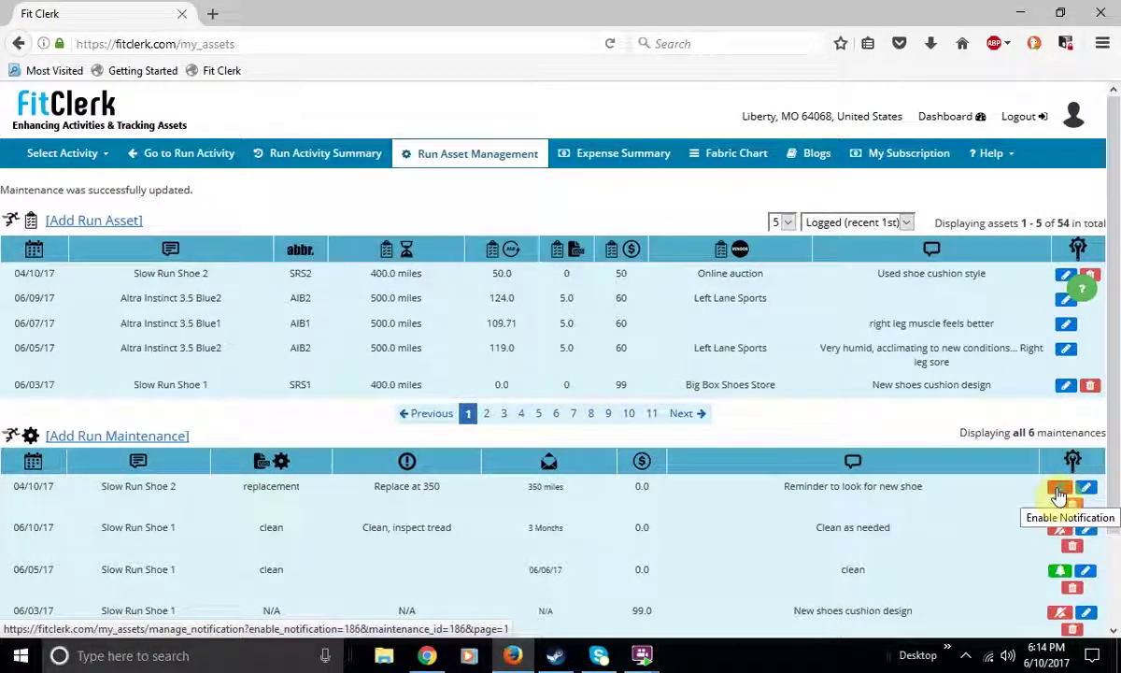
left_click(1058, 491)
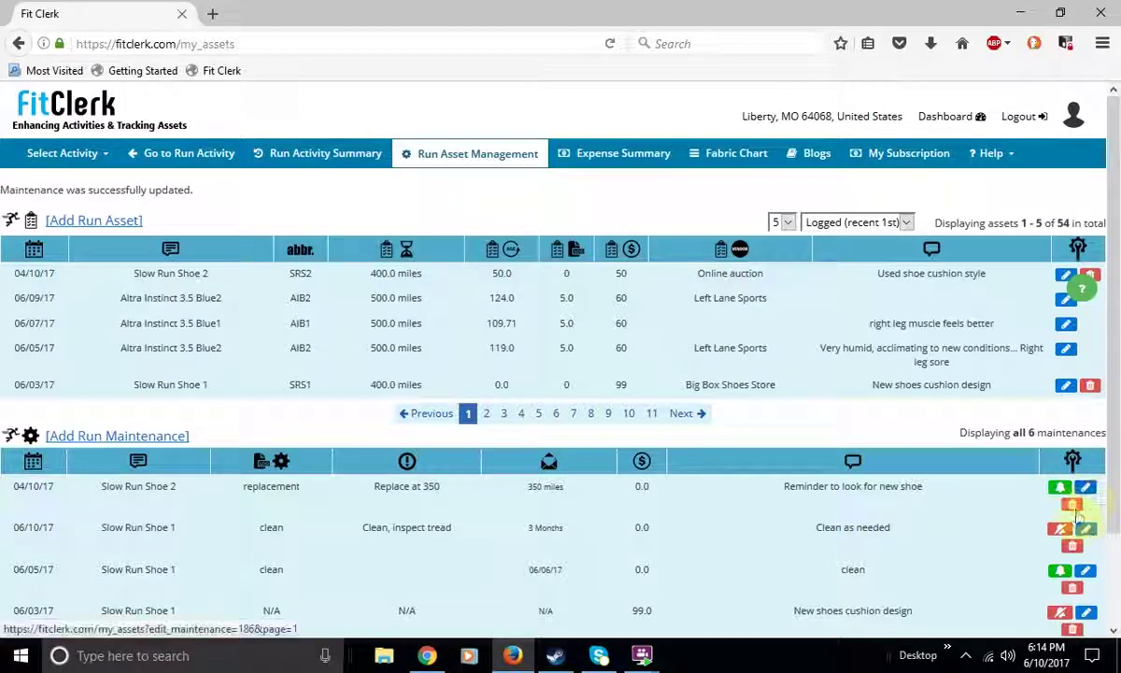
Step: Start a new run maintenance record of type Clean for Slow Run Shoe 2 with the issue "Clean, inspect tread"
left_click(113, 436)
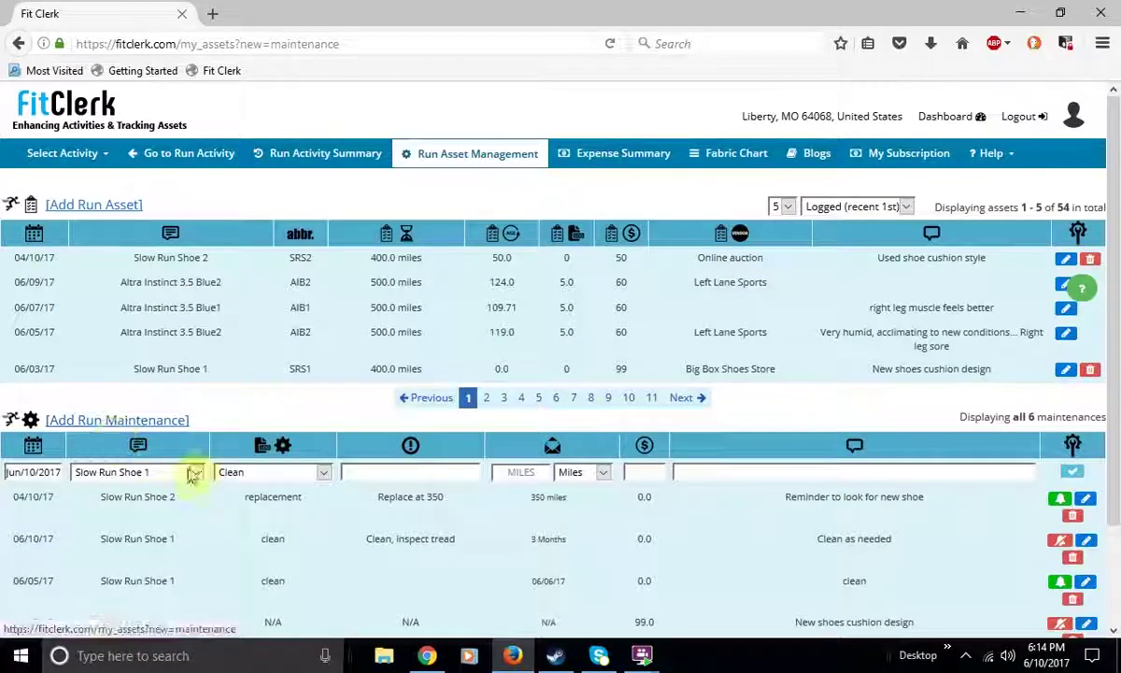
left_click(195, 472)
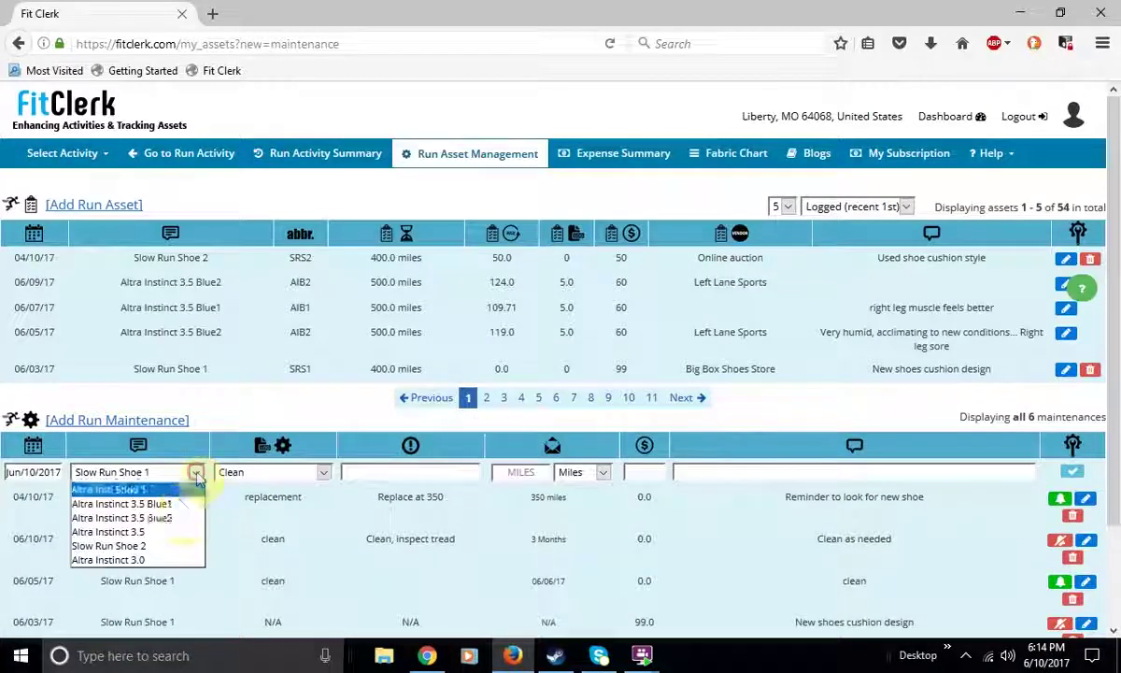
left_click(156, 546)
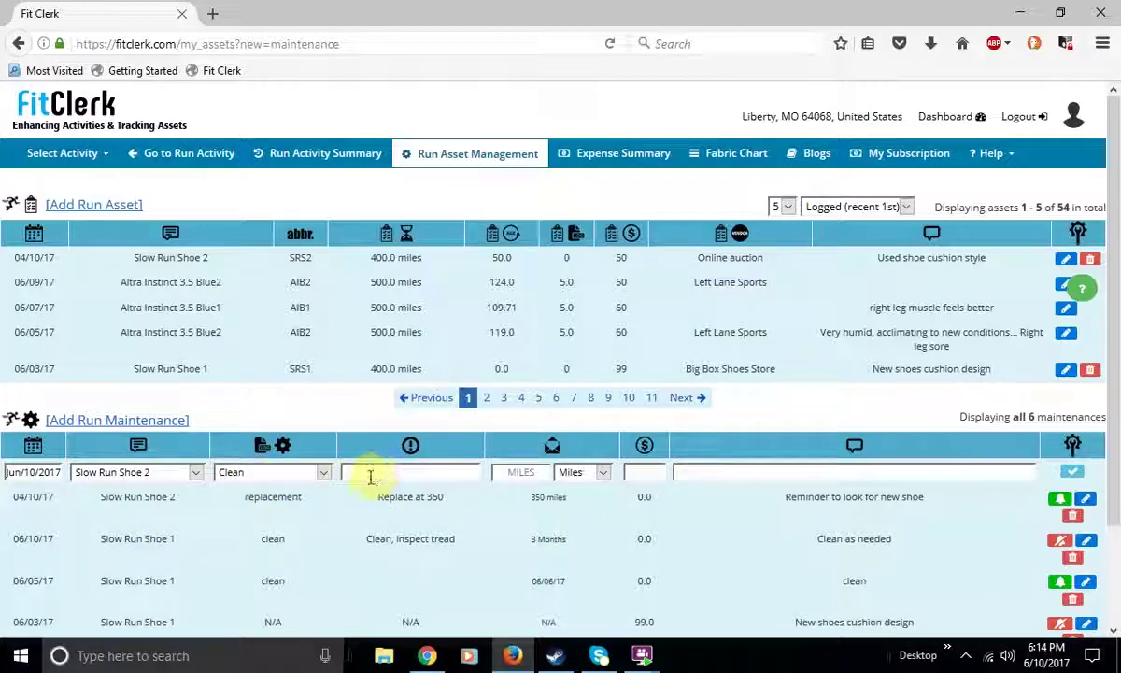
type("c")
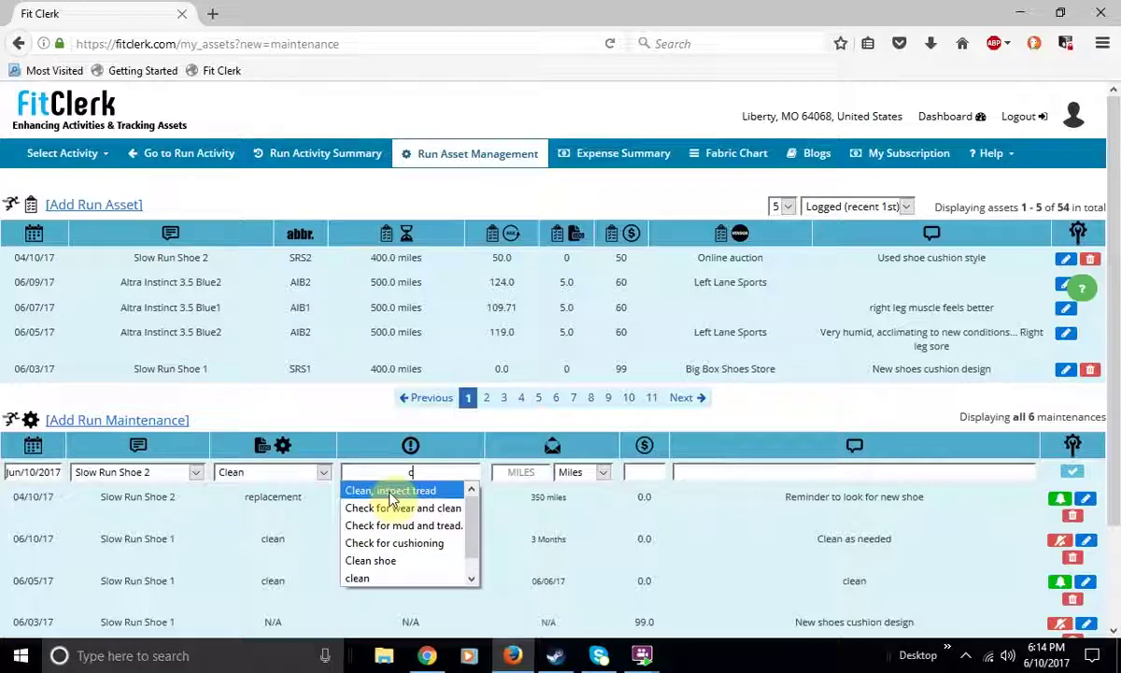
left_click(391, 492)
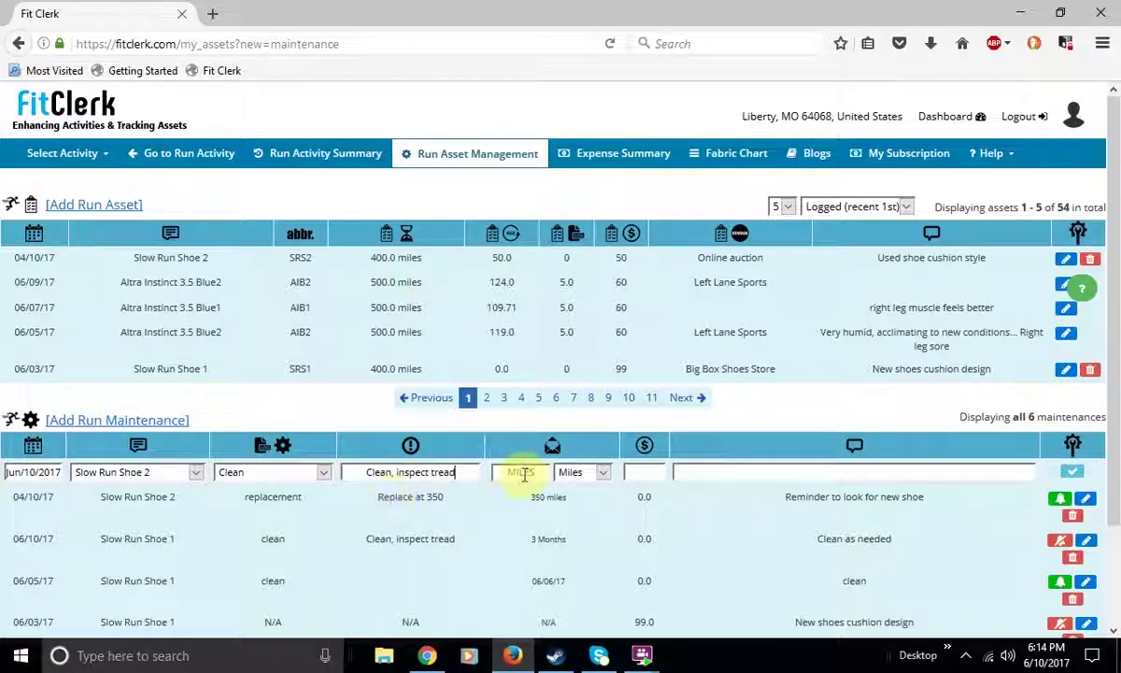
Step: Make the cleaning notification recur every 3 months and set the maintenance expense to 0
left_click(601, 471)
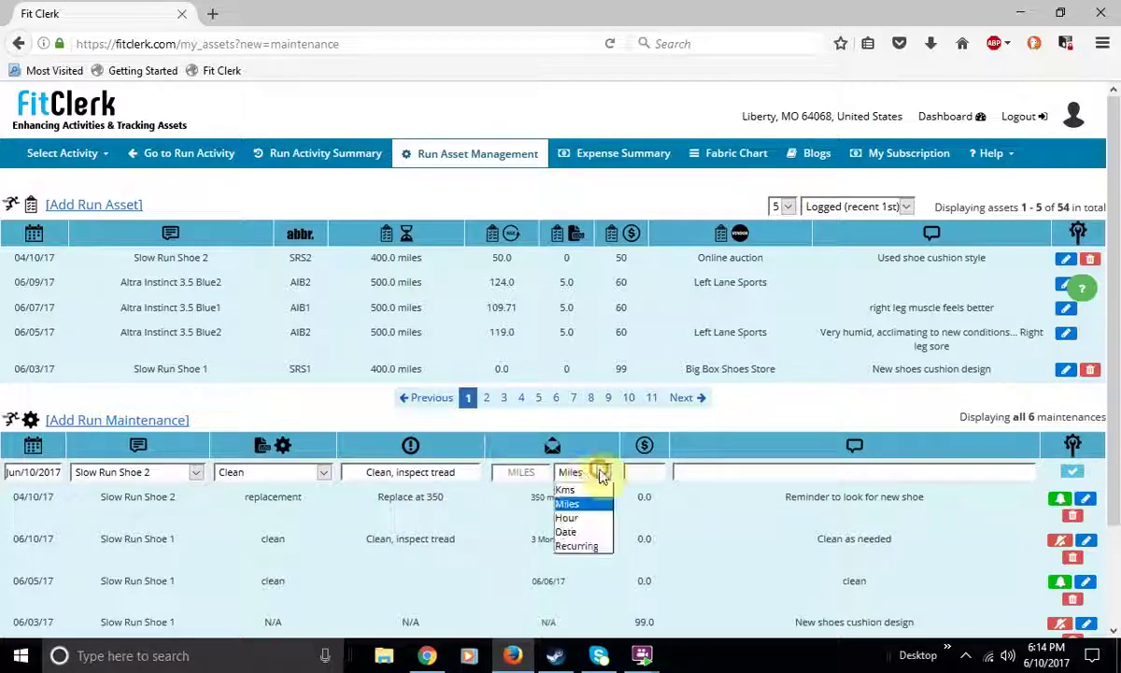
left_click(580, 546)
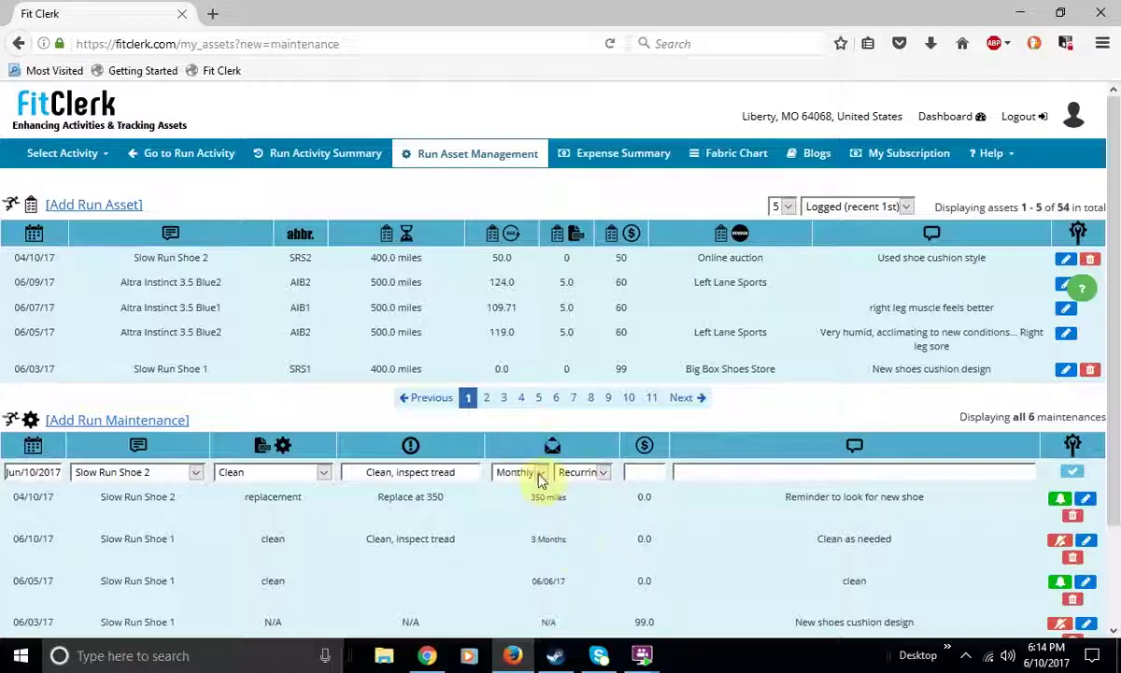
left_click(542, 473)
left_click(533, 504)
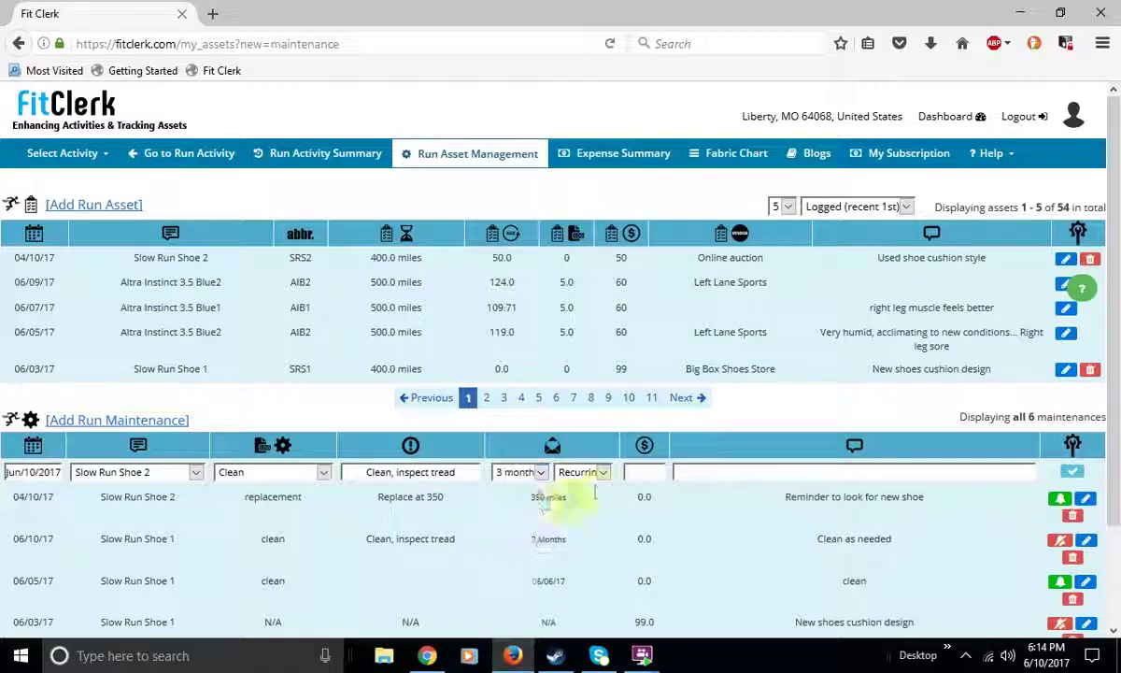
left_click(640, 472)
type("0")
Step: Add the comment "Clean shoe and inspect for wear", save the cleaning record, and enable its notification
left_click(708, 470)
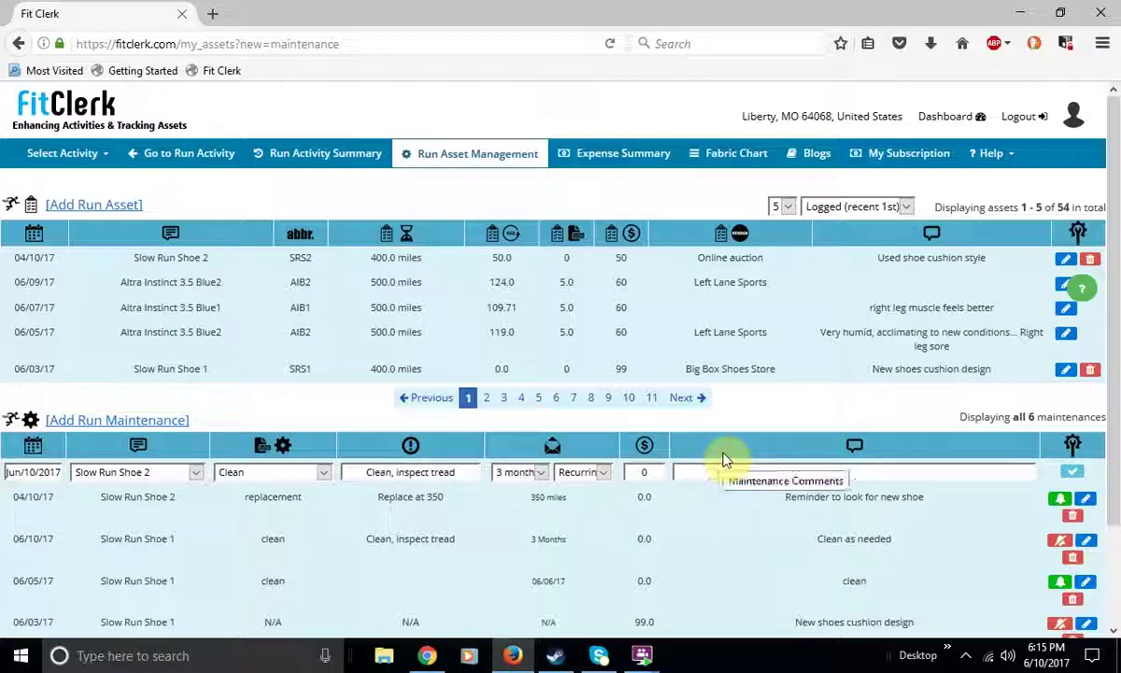
type("cl")
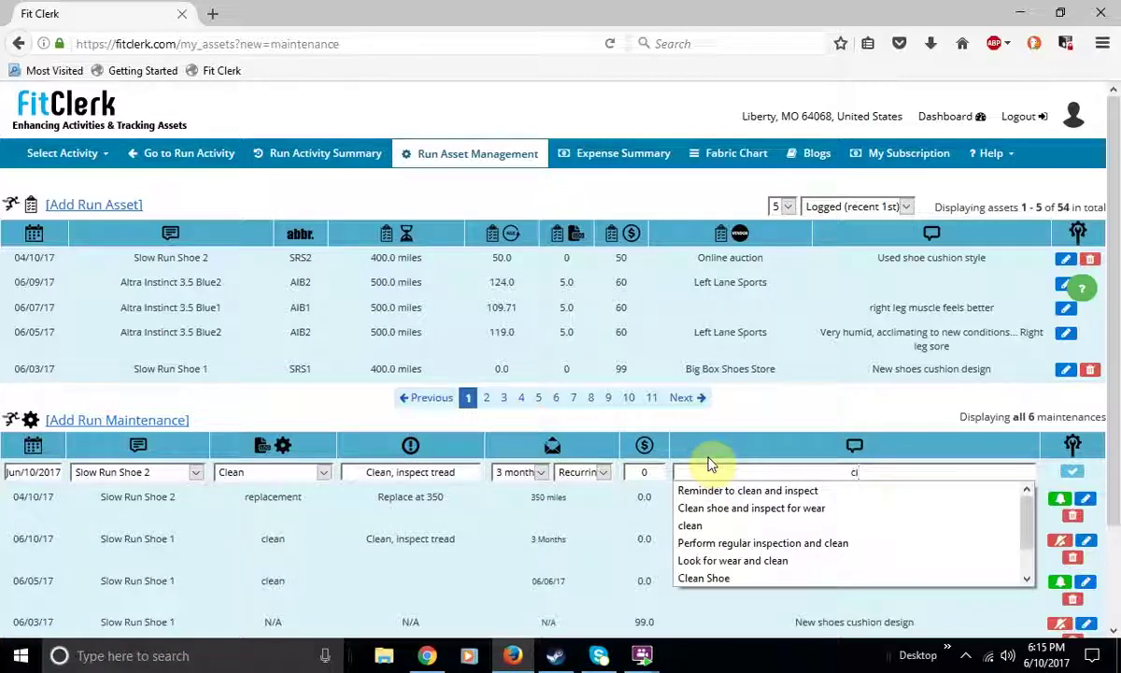
left_click(742, 507)
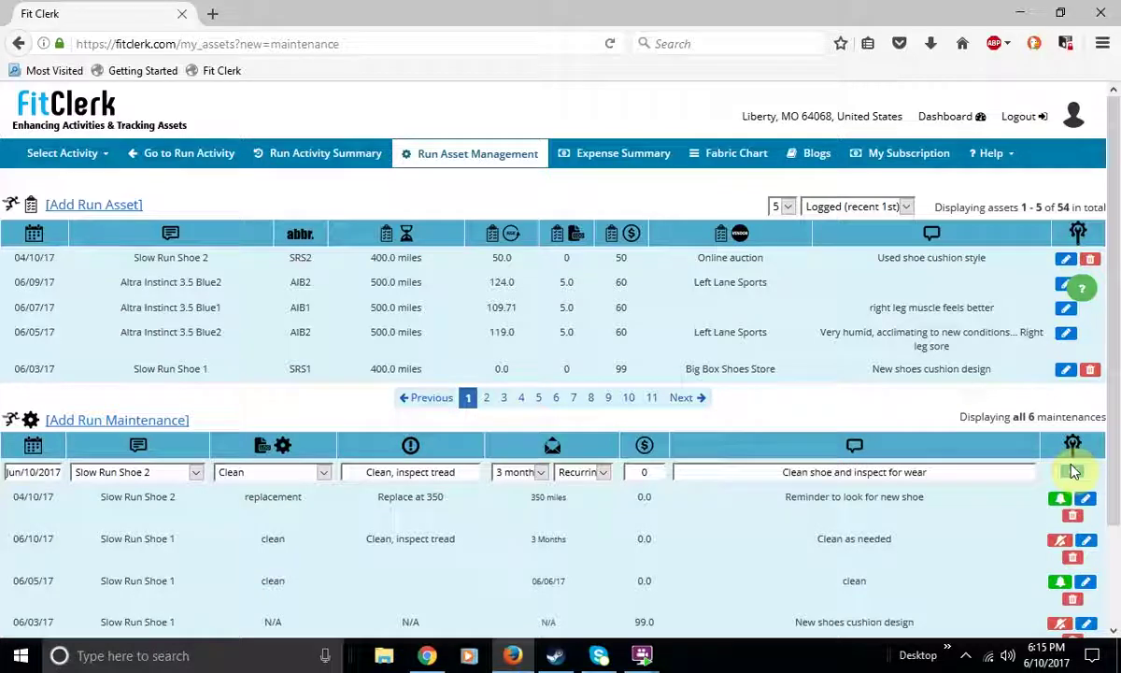
left_click(1070, 472)
left_click(1058, 488)
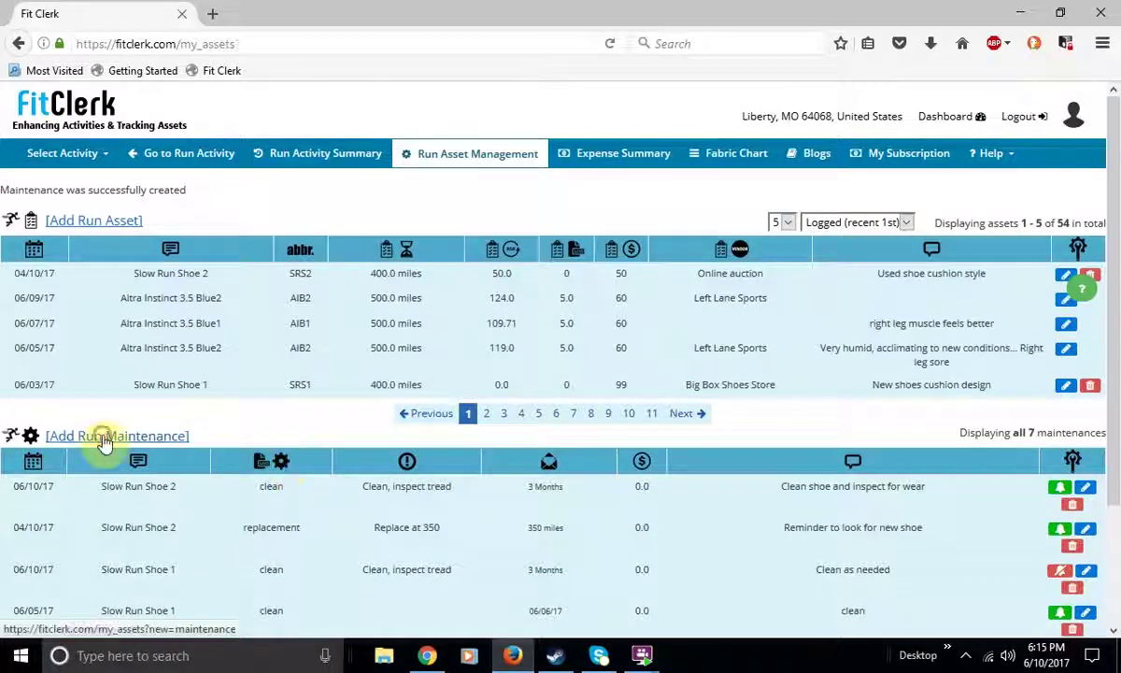
Step: Start another maintenance record for Slow Run Shoe 2 with type Replacement and issue "Replace insoles"
left_click(133, 435)
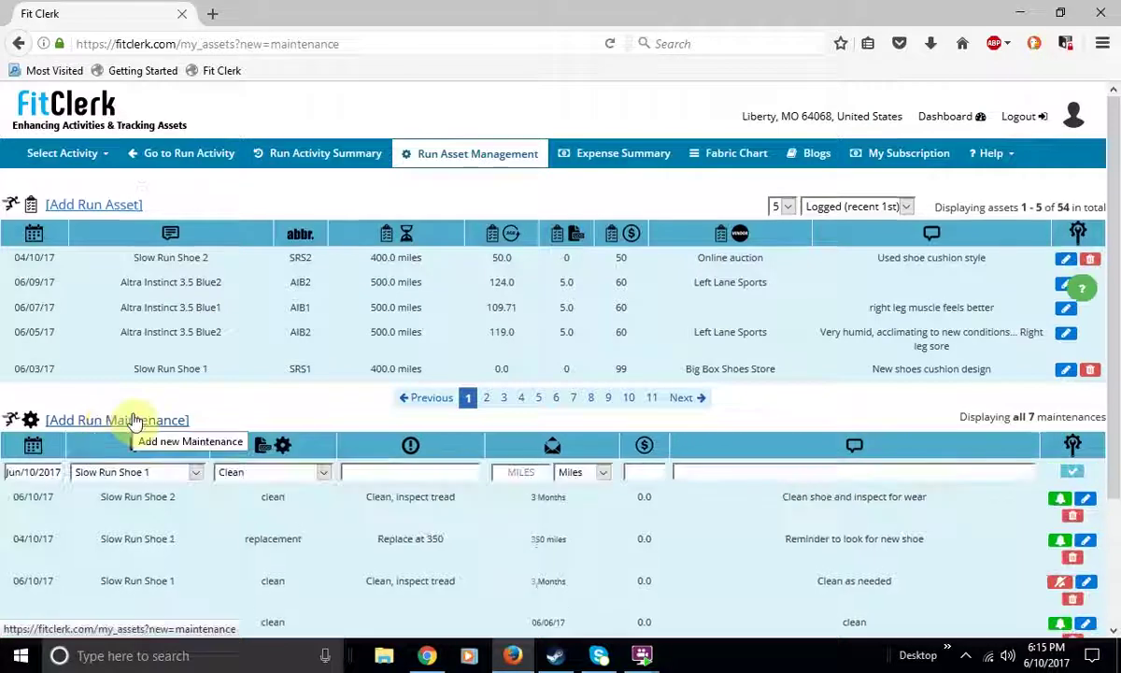
left_click(196, 472)
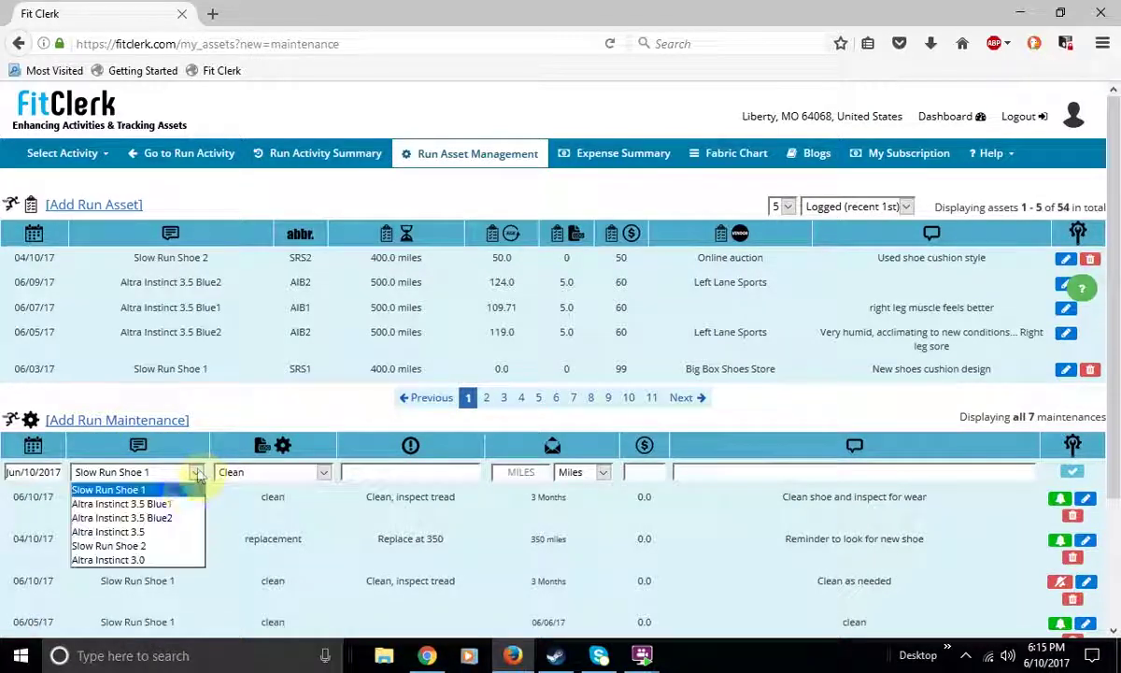
left_click(144, 544)
left_click(322, 472)
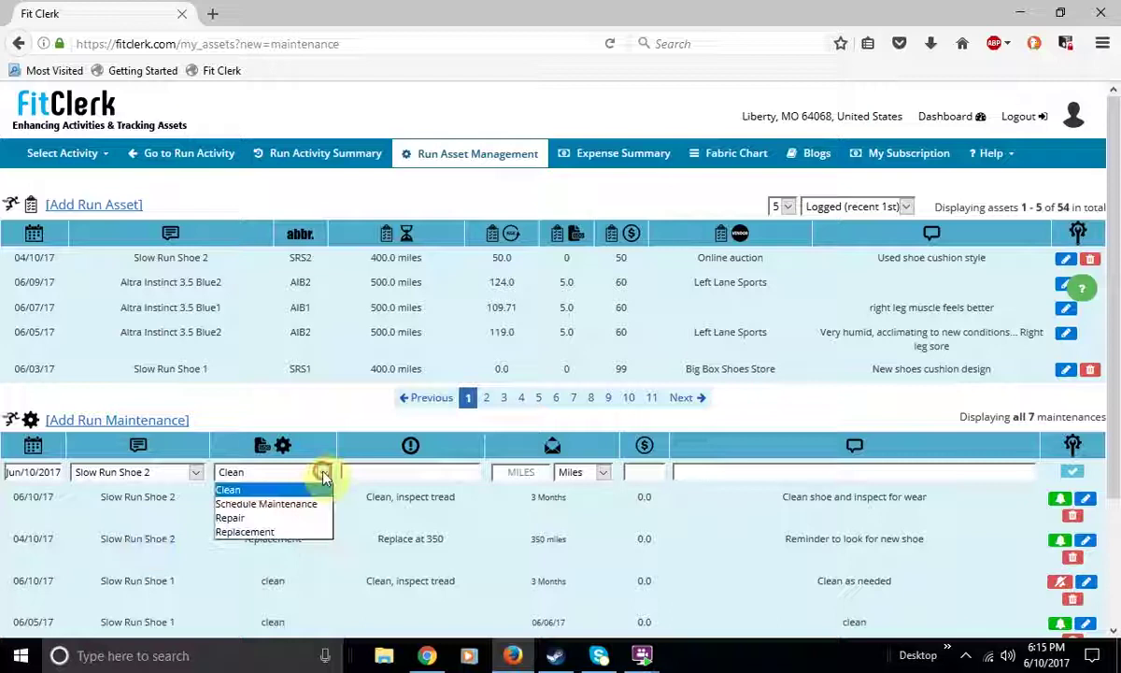
left_click(270, 534)
left_click(387, 473)
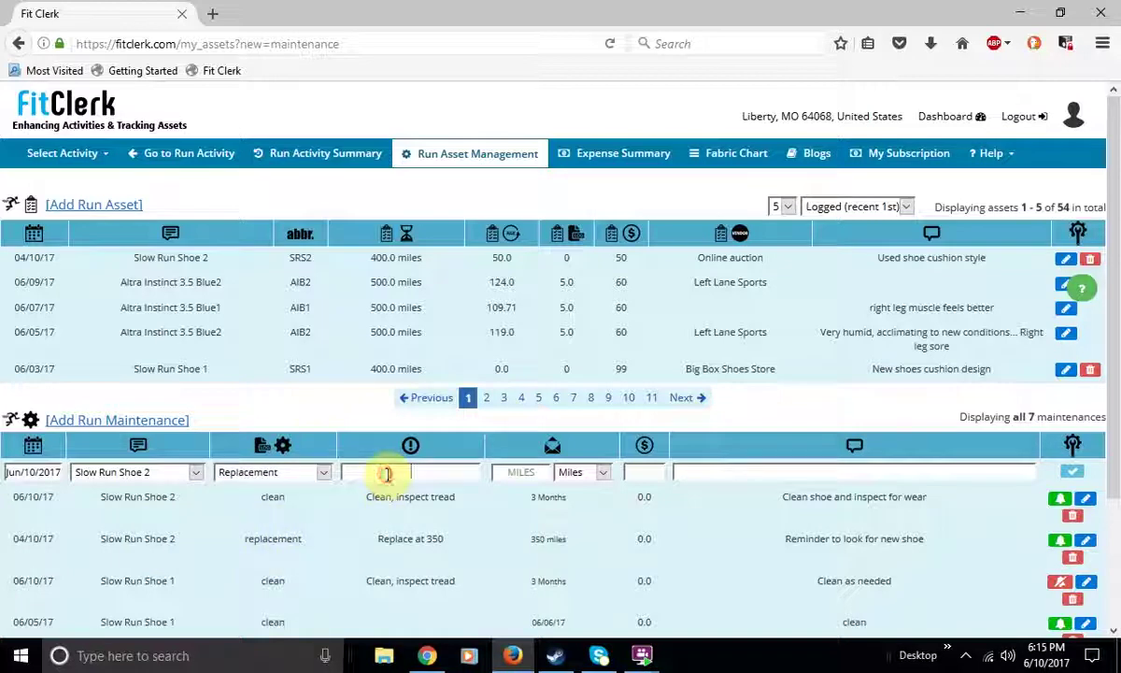
type("r")
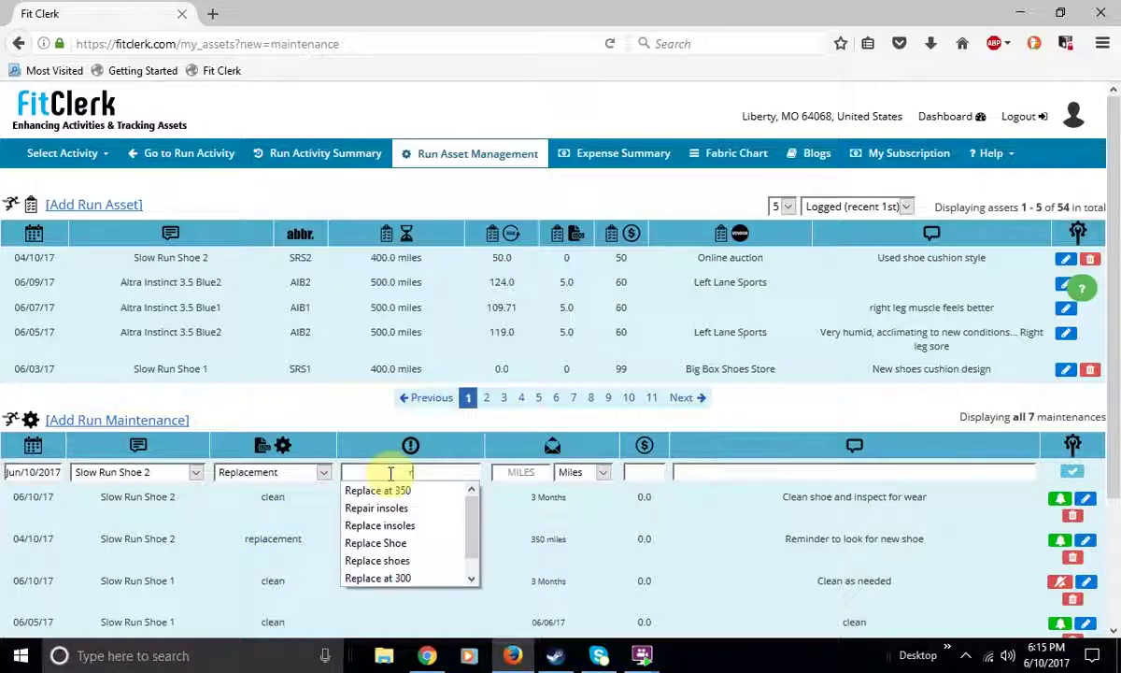
left_click(404, 526)
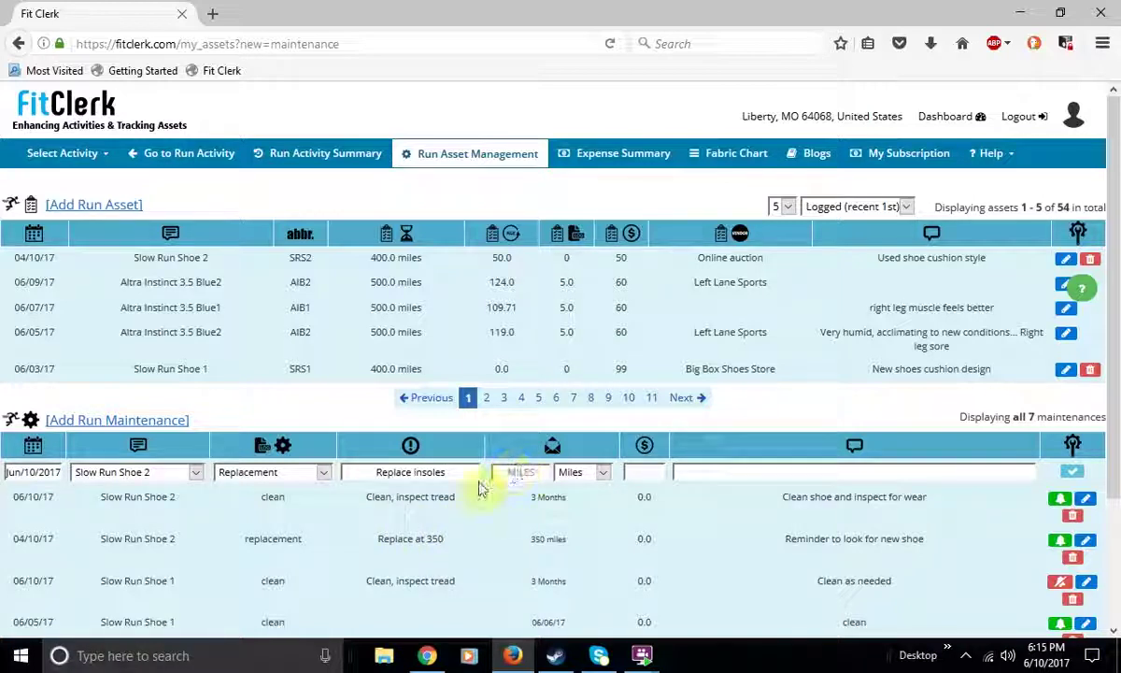
Step: Set the insole record's notification to 0 miles, expense to 10 and comment to "Purchase new insoles", and save it
key("Tab")
type("0")
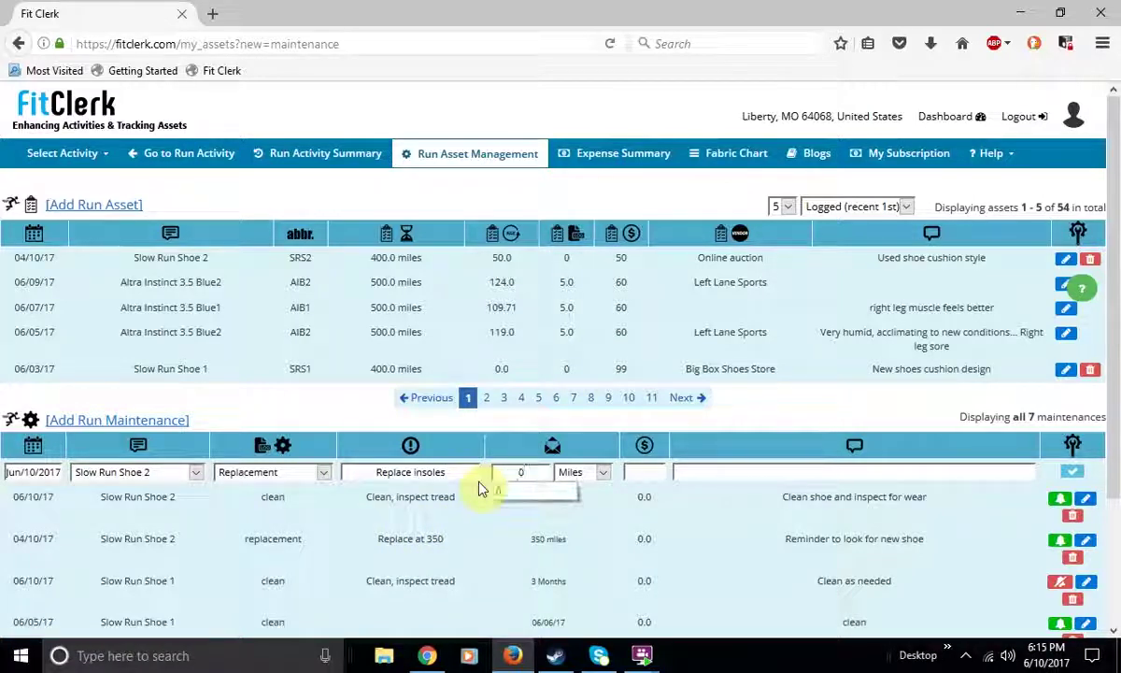
left_click(654, 475)
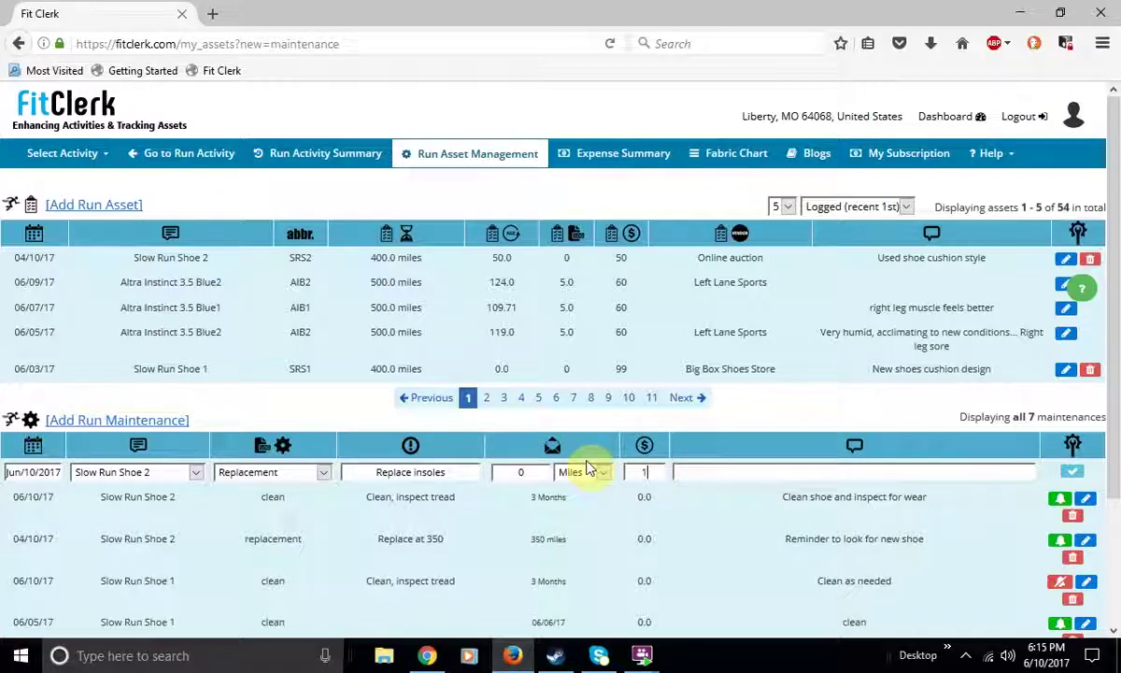
type("10")
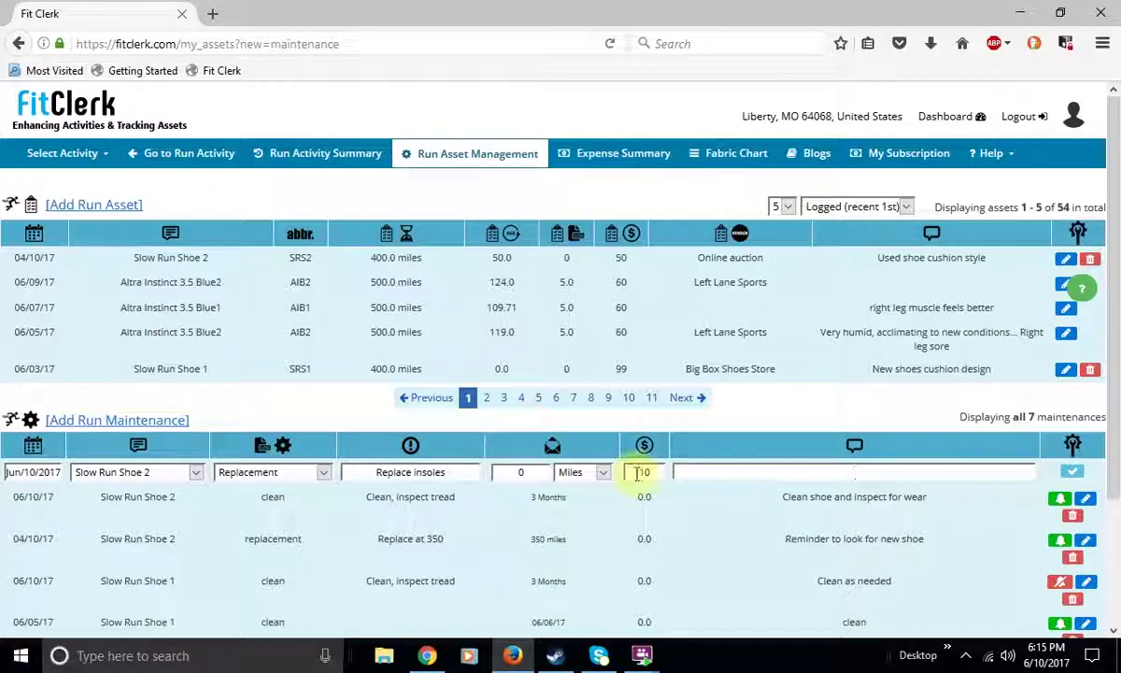
type("Purchase")
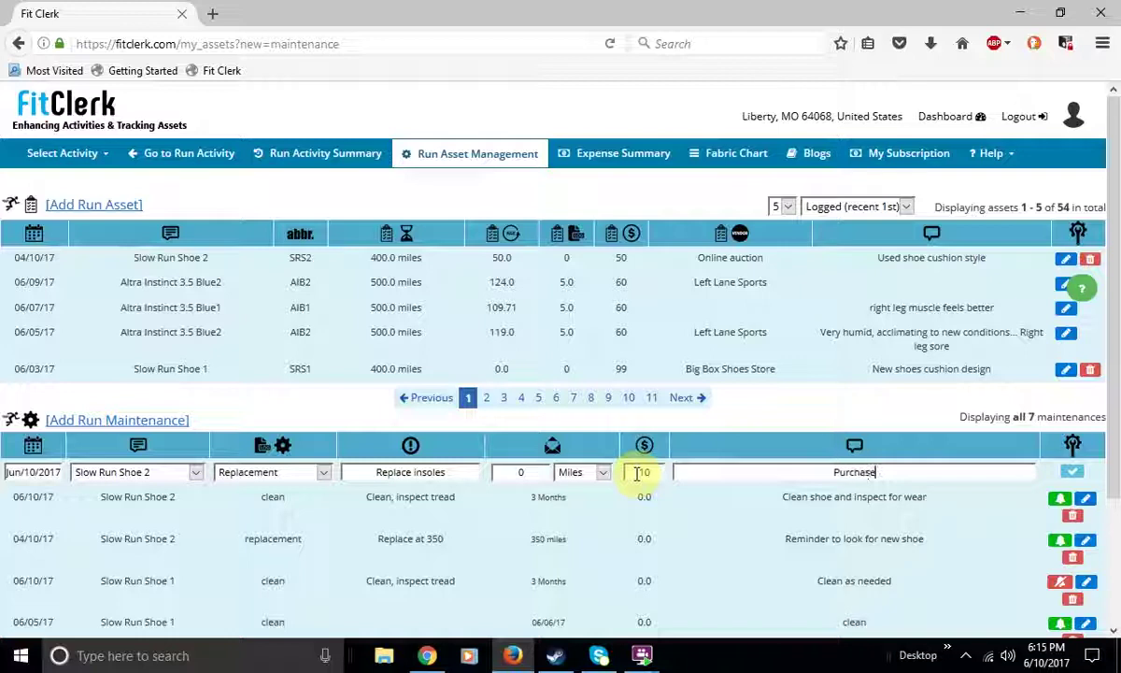
type(" new insoles")
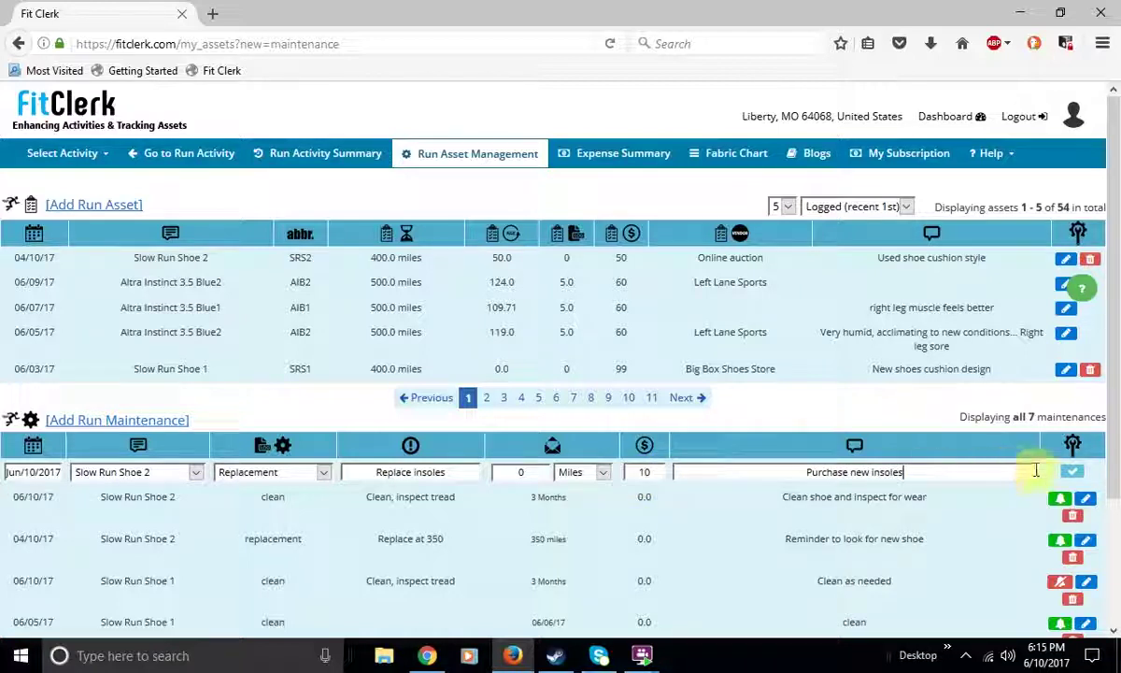
left_click(1071, 470)
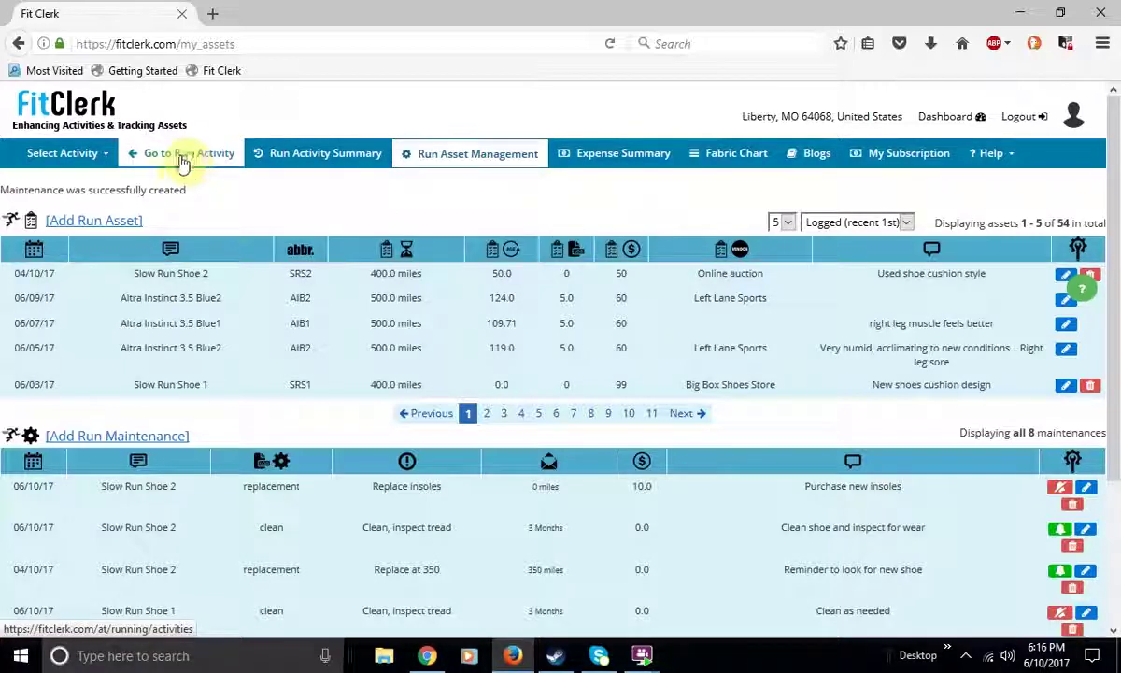
Step: Go to the run activity page and start logging a new outdoor run
left_click(906, 226)
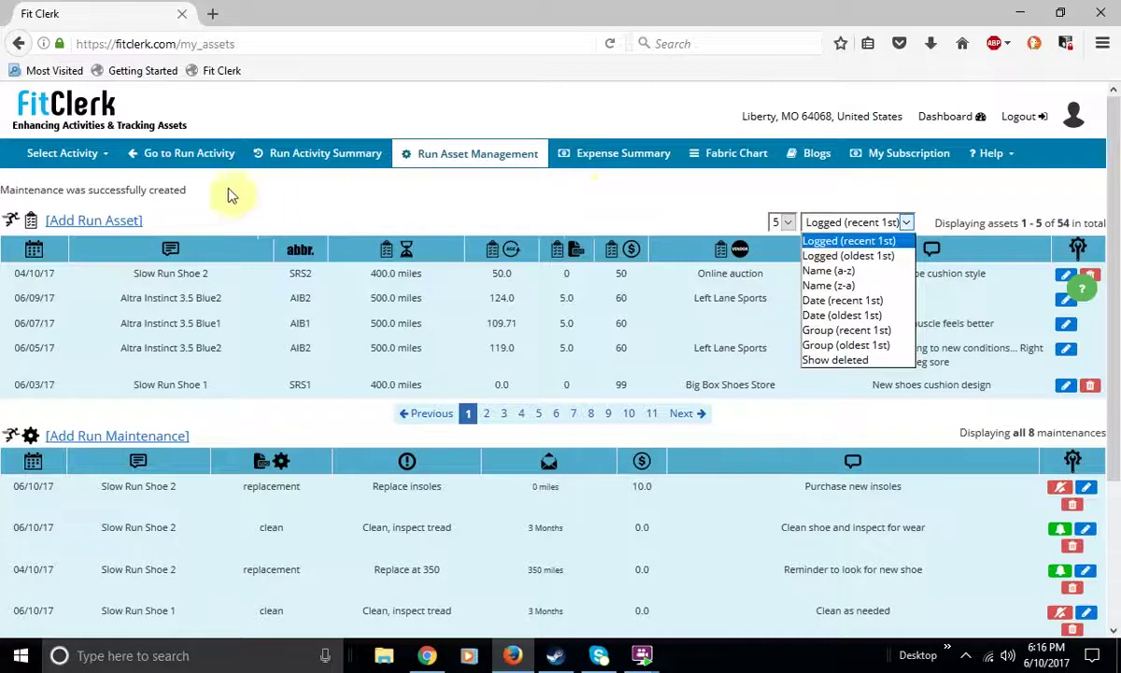
left_click(194, 156)
left_click(195, 156)
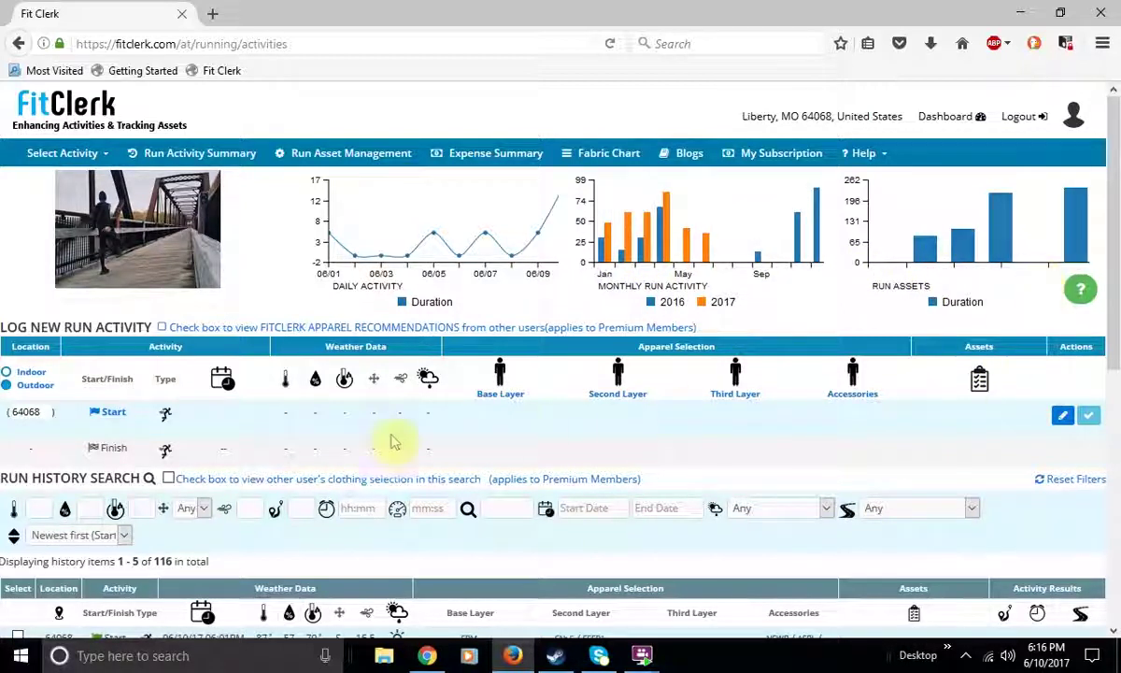
left_click(108, 416)
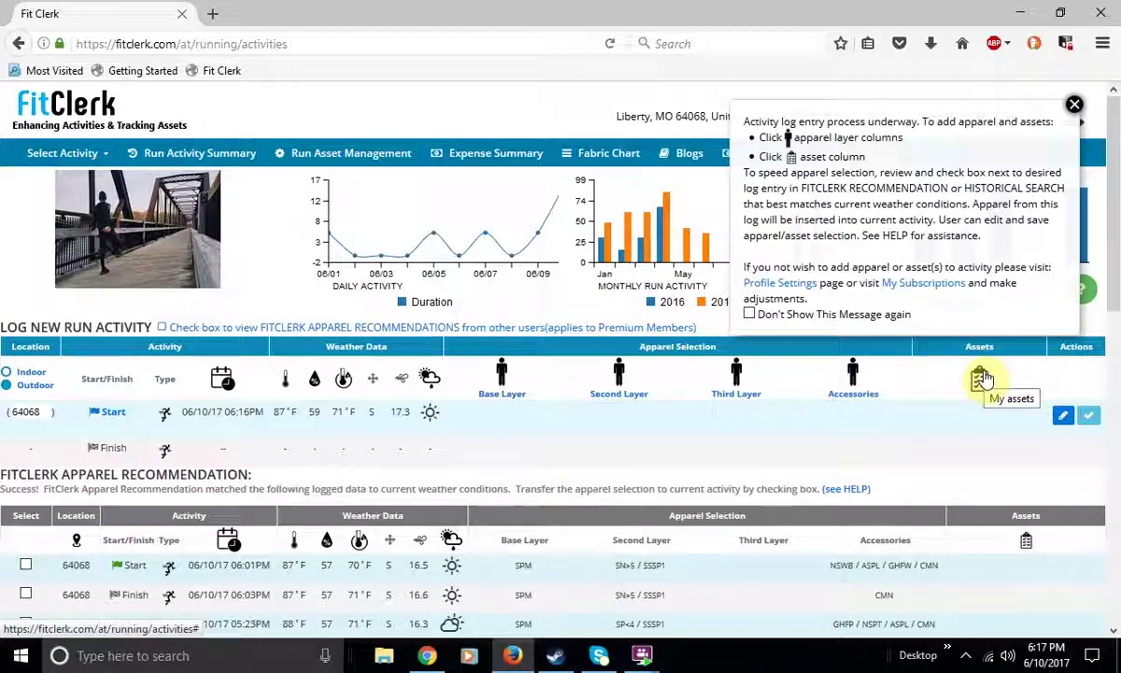
Step: Dismiss the log entry instructions and select Sock Polyester (Medium Wt) in the base layer apparel
left_click(1075, 106)
left_click(495, 375)
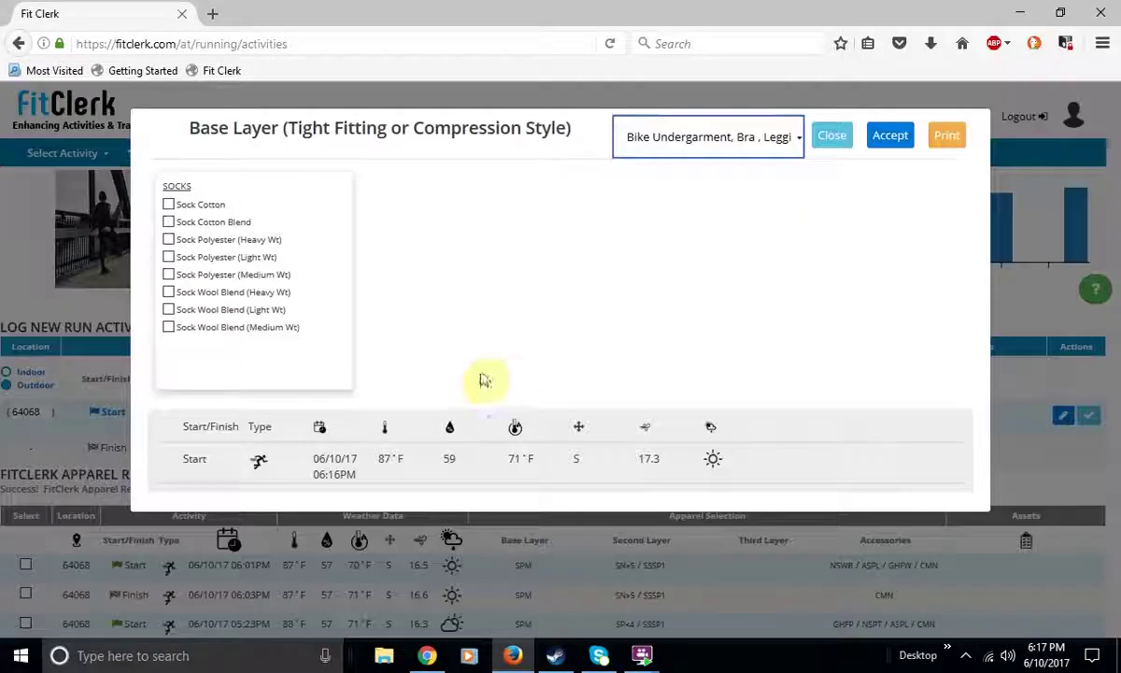
left_click(168, 274)
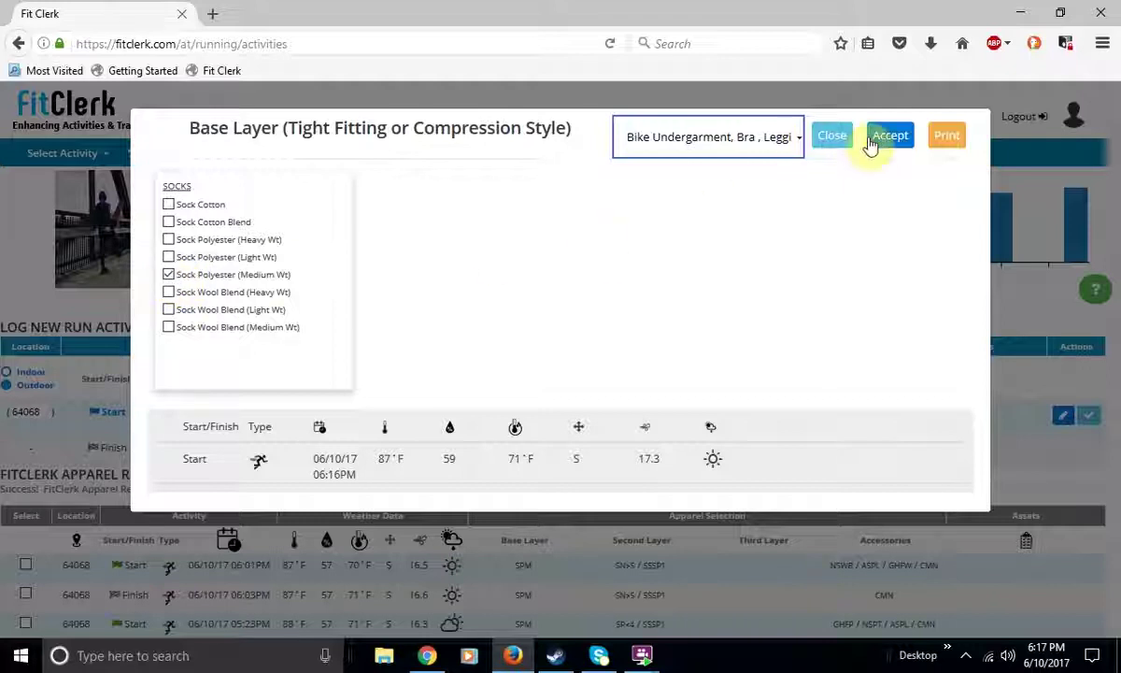
Step: Unhide every base layer category so Bike Undergarment, Bra, Legging/Tights, Socks, Undergarment - Liner and Undergarment - Shirt are all shown
left_click(752, 137)
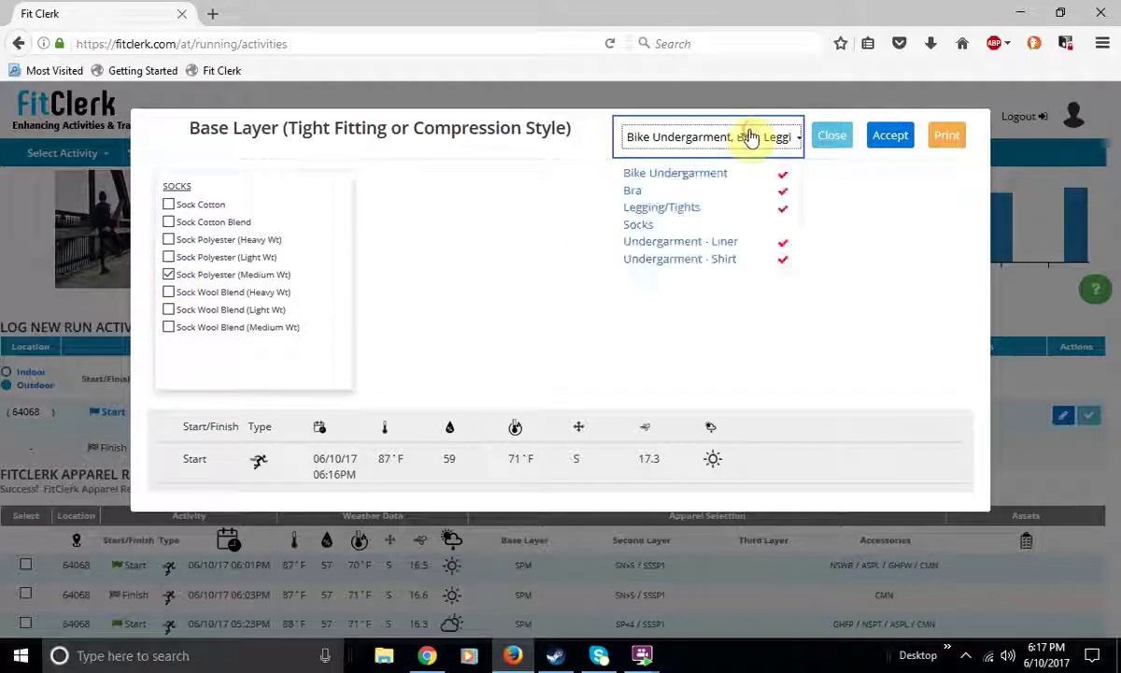
left_click(688, 180)
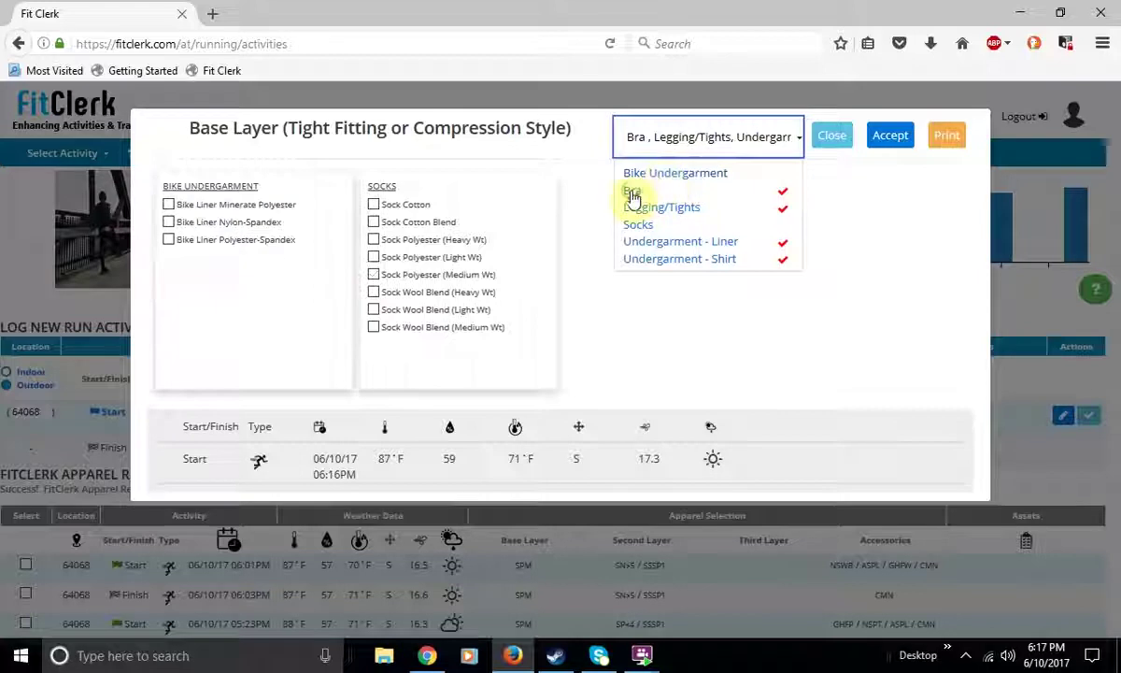
left_click(633, 191)
left_click(647, 208)
left_click(642, 225)
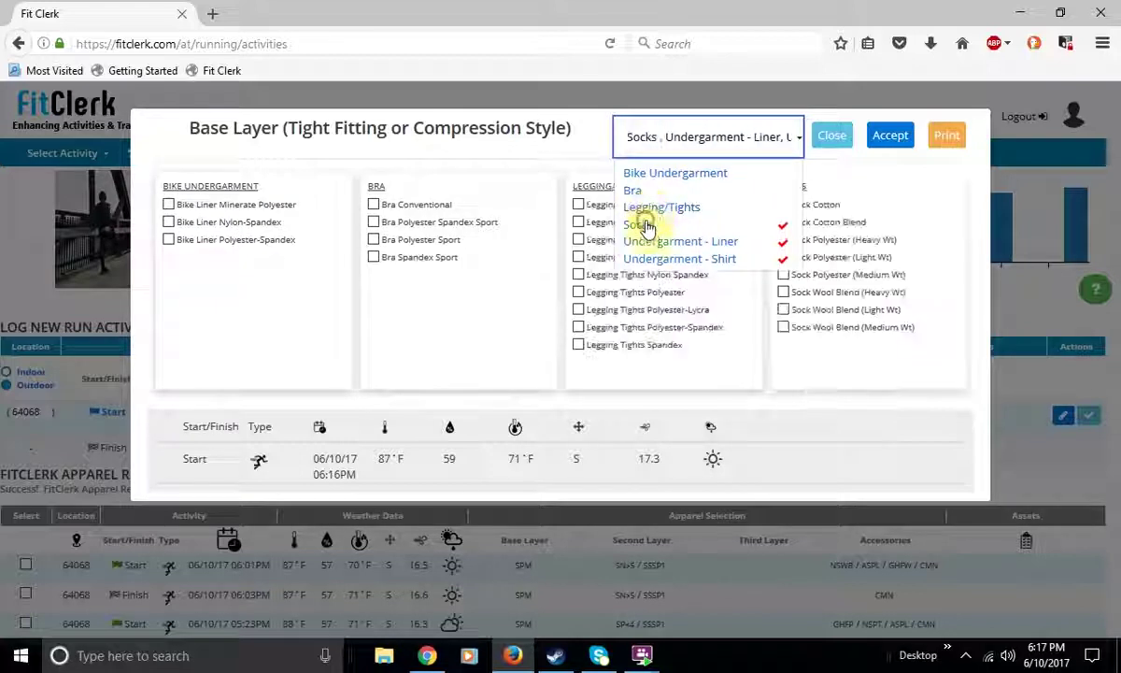
left_click(656, 243)
left_click(652, 258)
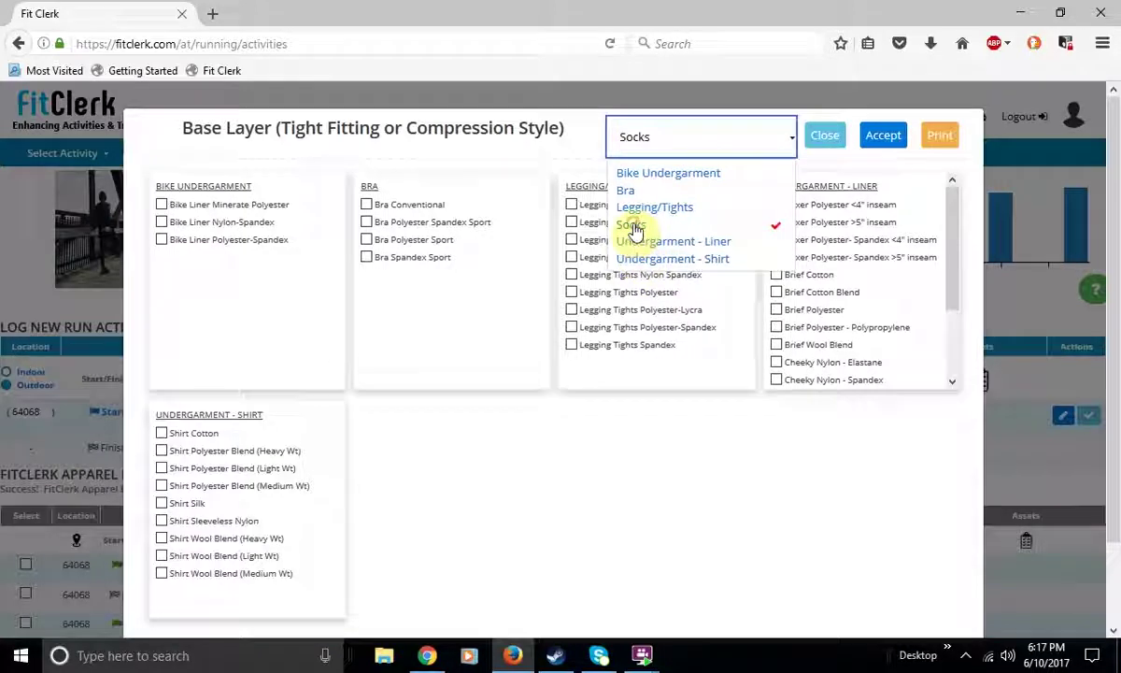
left_click(633, 226)
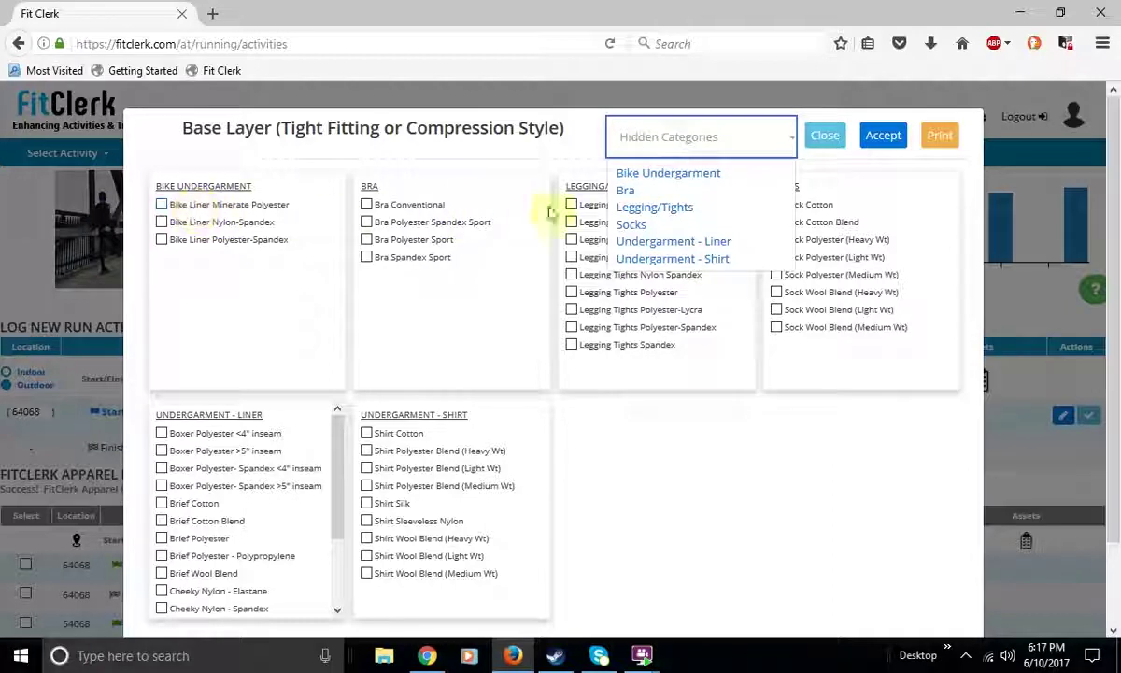
Step: Hide all base layer categories except Socks, and accept Sock Polyester (Medium Wt) as the base layer selection
left_click(652, 176)
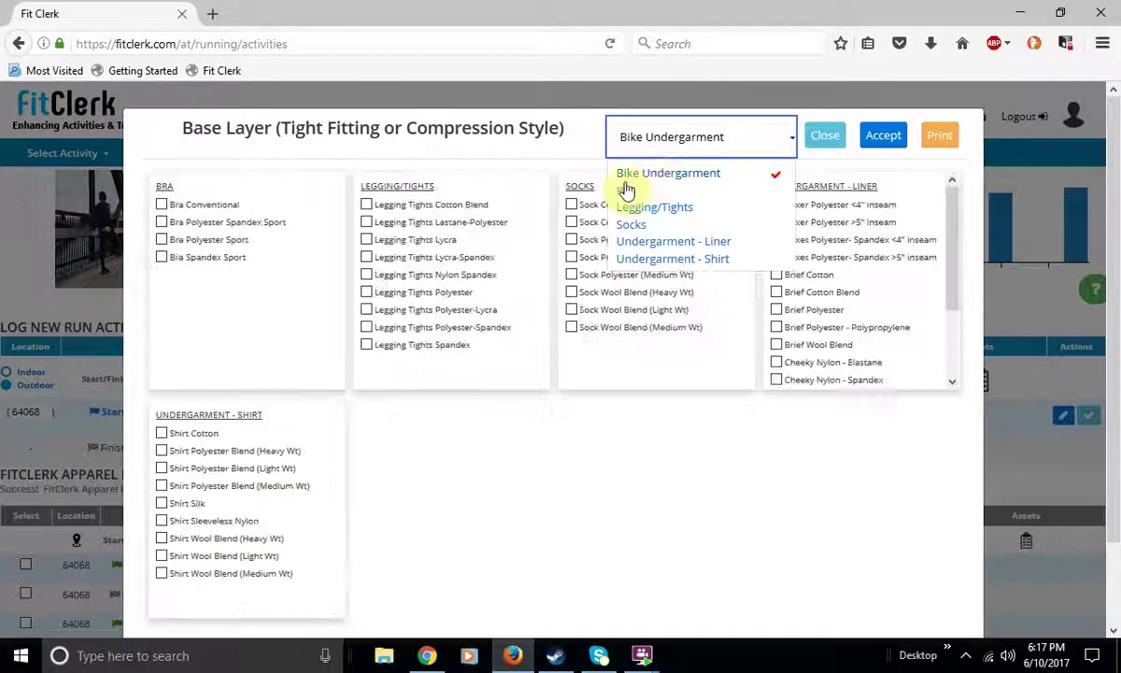
left_click(628, 189)
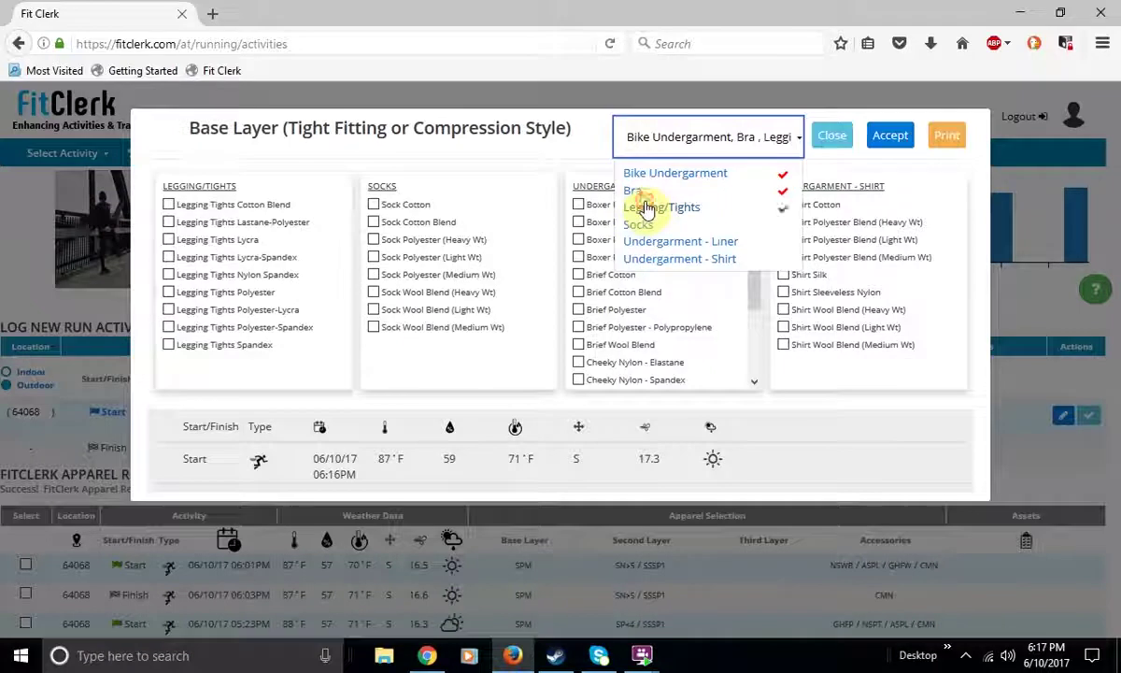
left_click(645, 207)
left_click(664, 242)
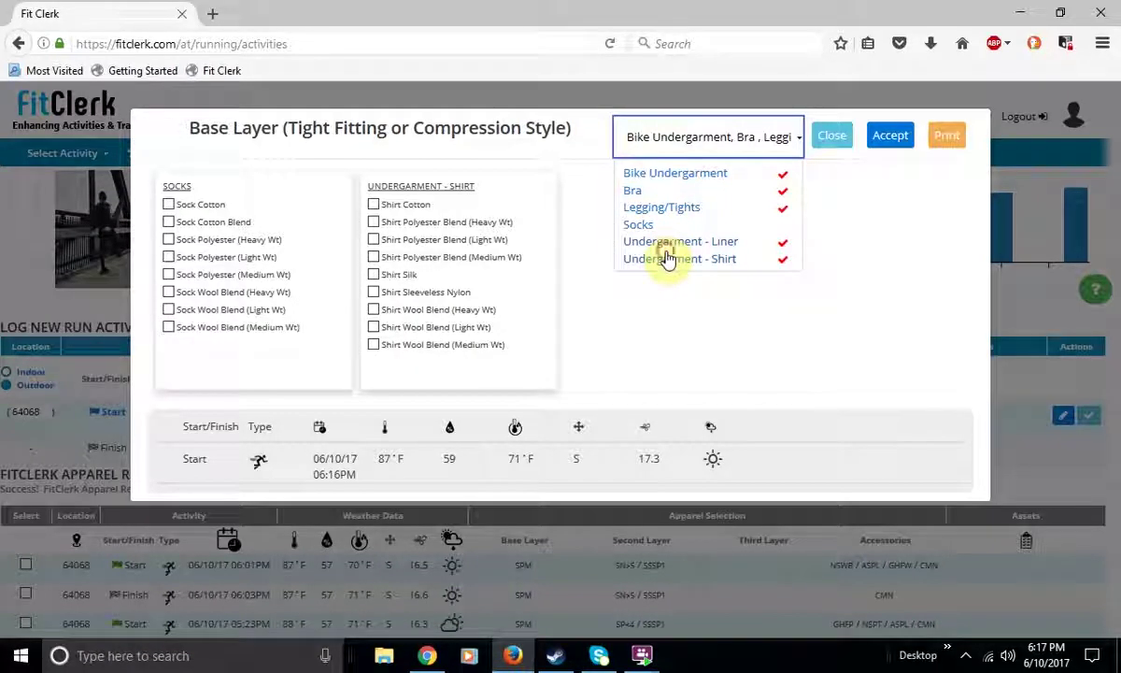
left_click(668, 259)
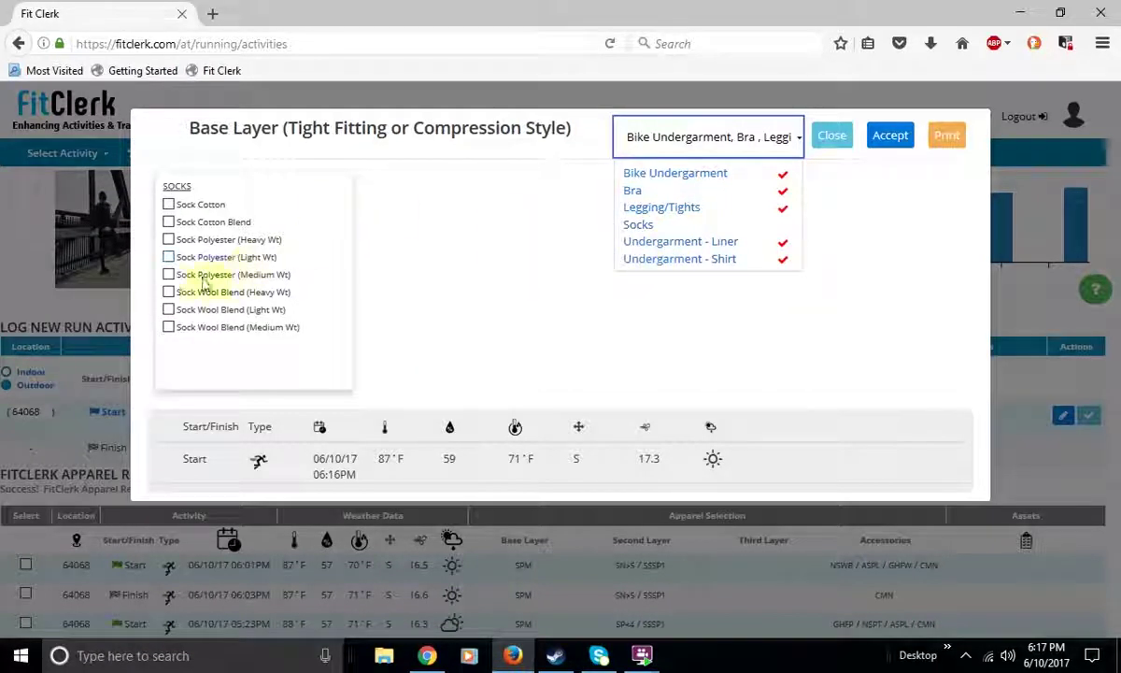
left_click(168, 274)
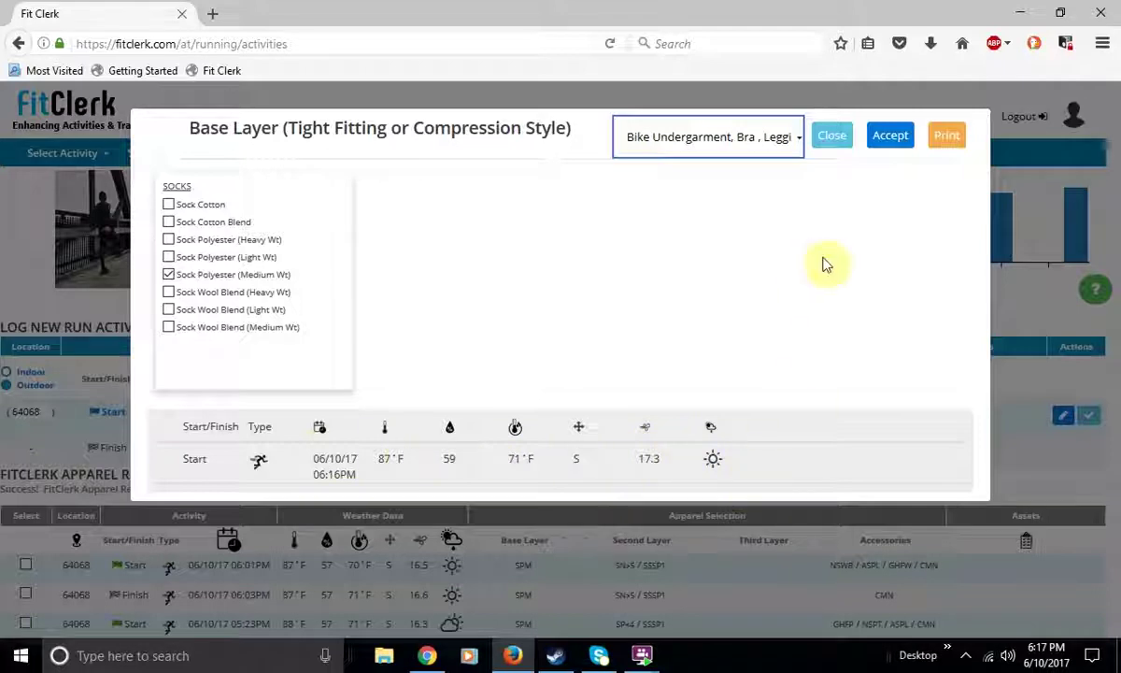
left_click(888, 136)
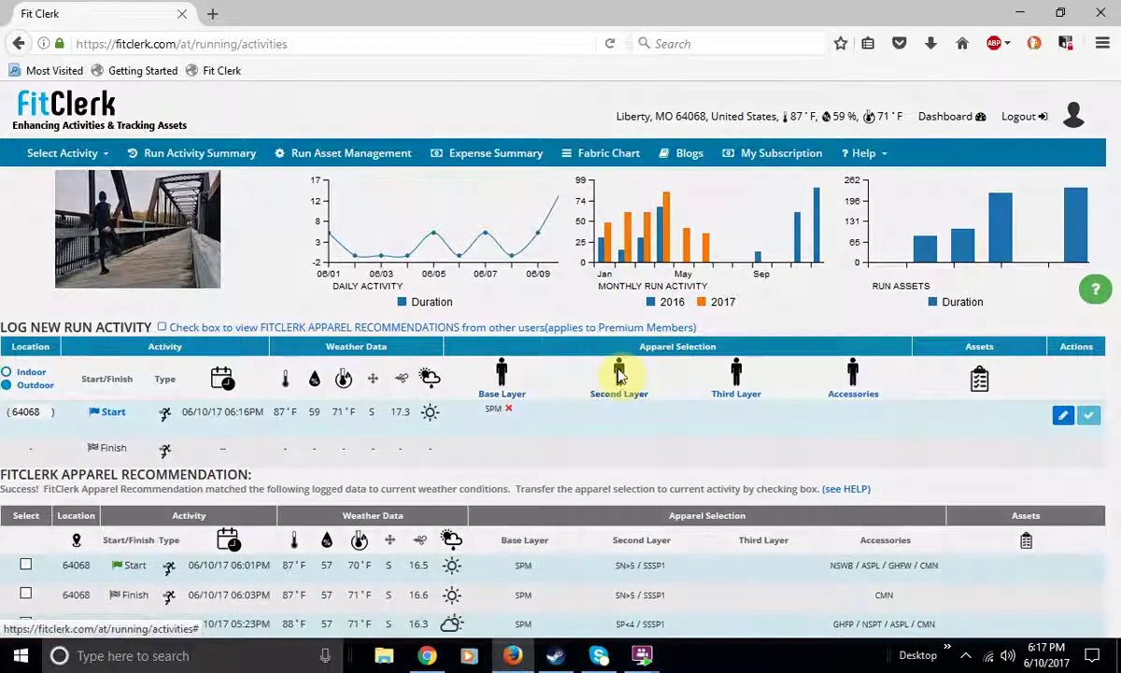
Step: Set the second layer apparel to Shirt Short Sleeve Polyester and Short Polyester <4" inseam, and accept the selection
left_click(618, 375)
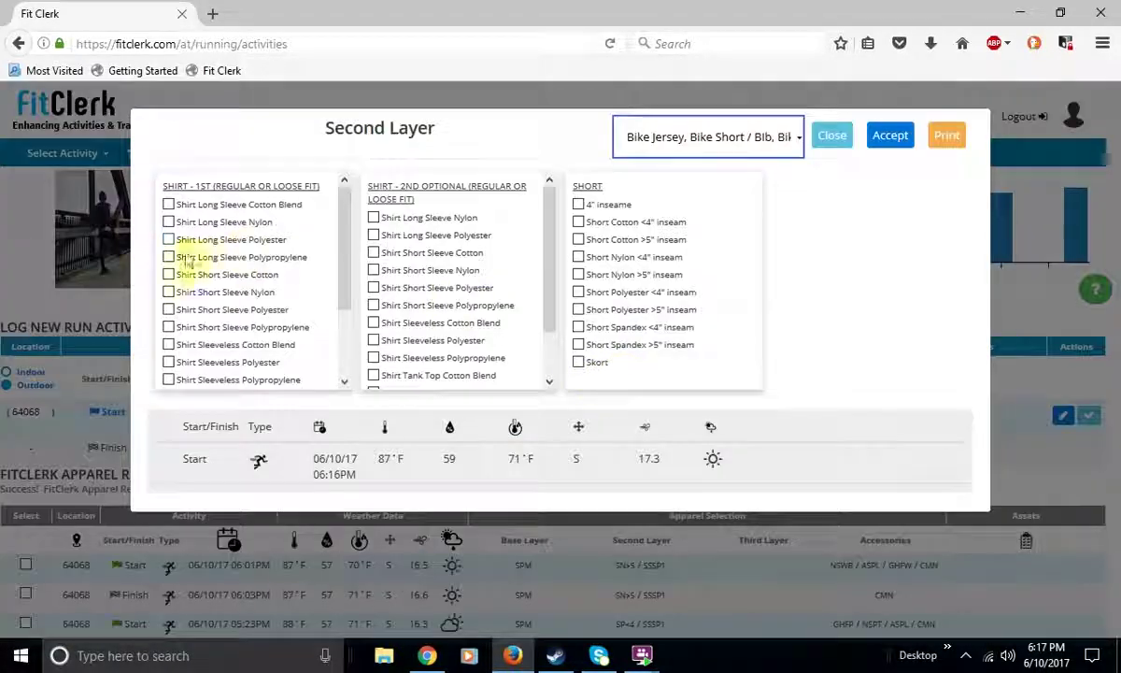
left_click(169, 310)
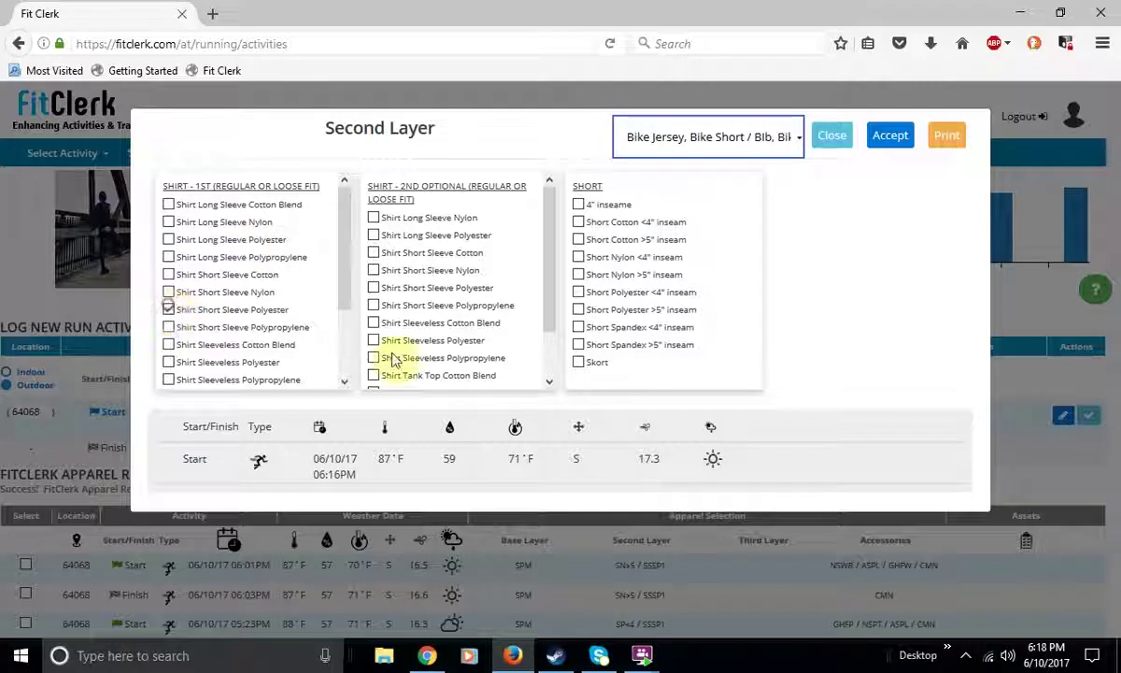
left_click(579, 295)
left_click(888, 140)
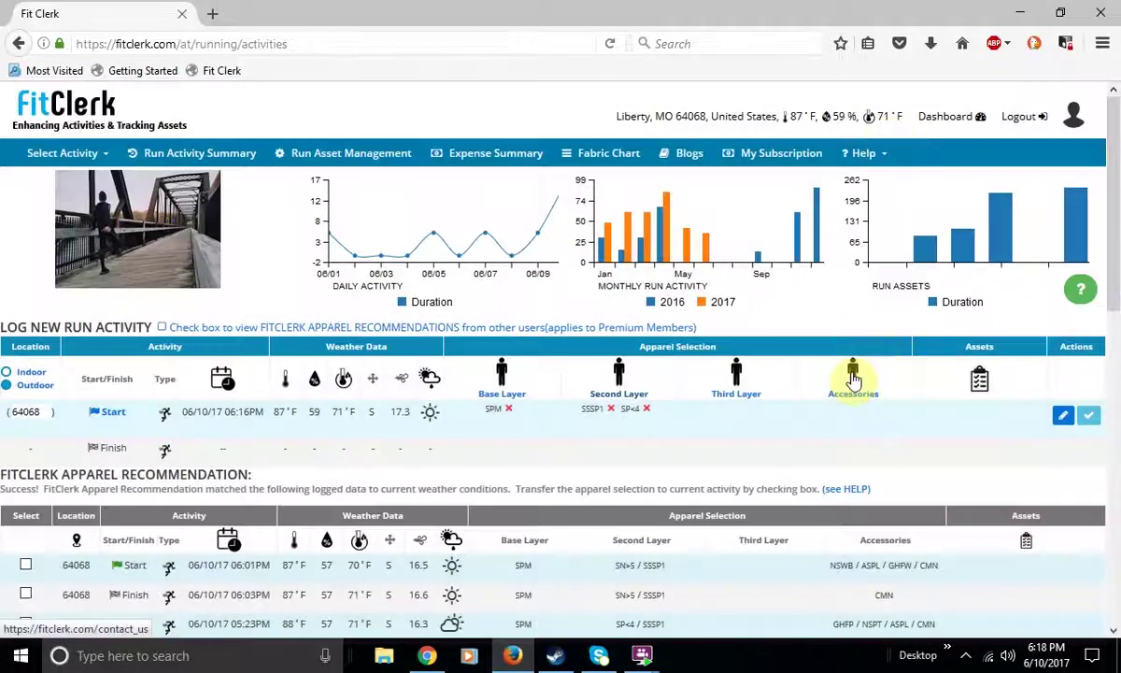
Step: Add the accessories Arm Sleeve Polyester (Light Wt), Glove Insulated Polyester, Ear Band Polyester and Neck Sleeve Polyester Tube, and accept them
left_click(852, 376)
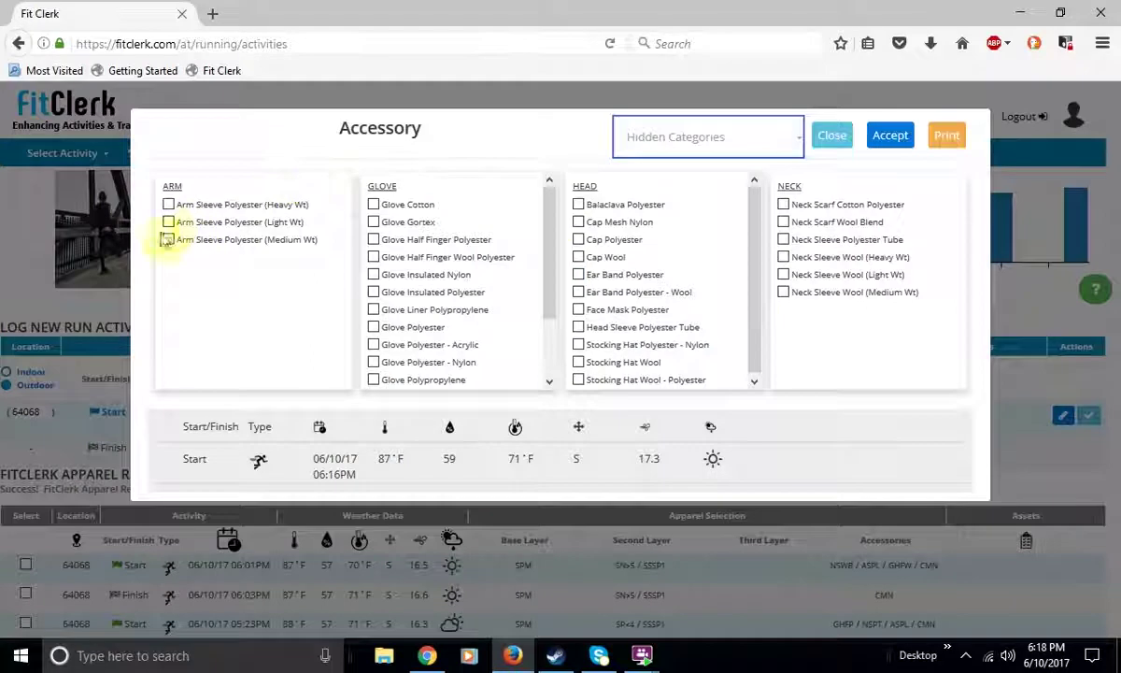
left_click(169, 223)
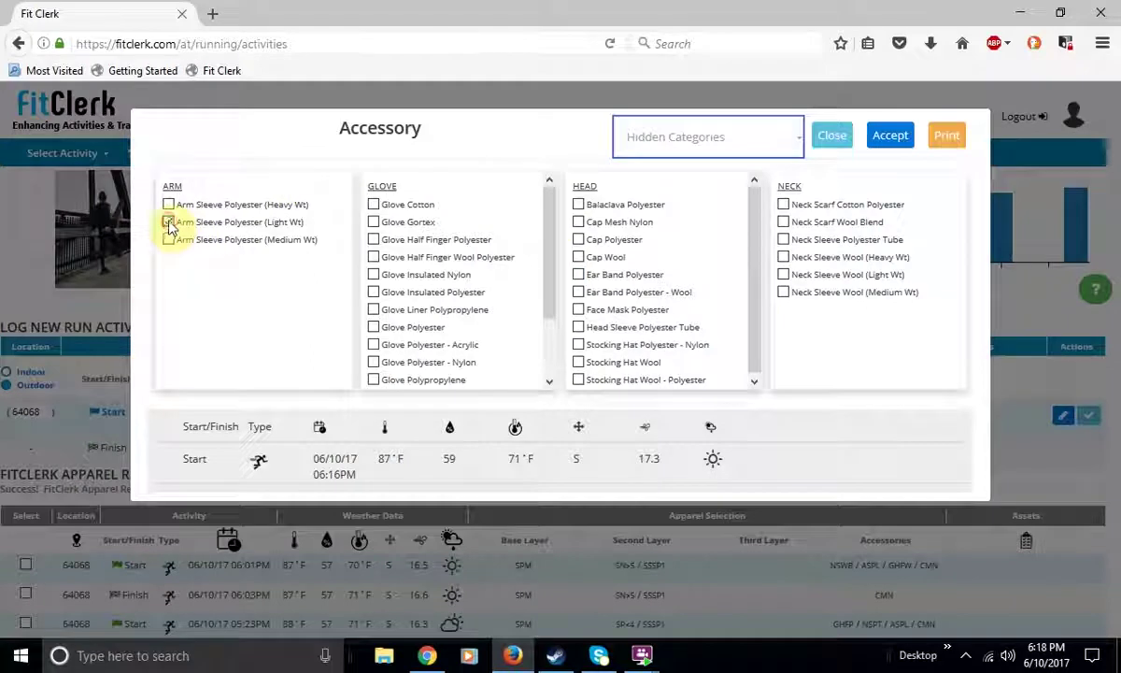
left_click(373, 293)
left_click(579, 275)
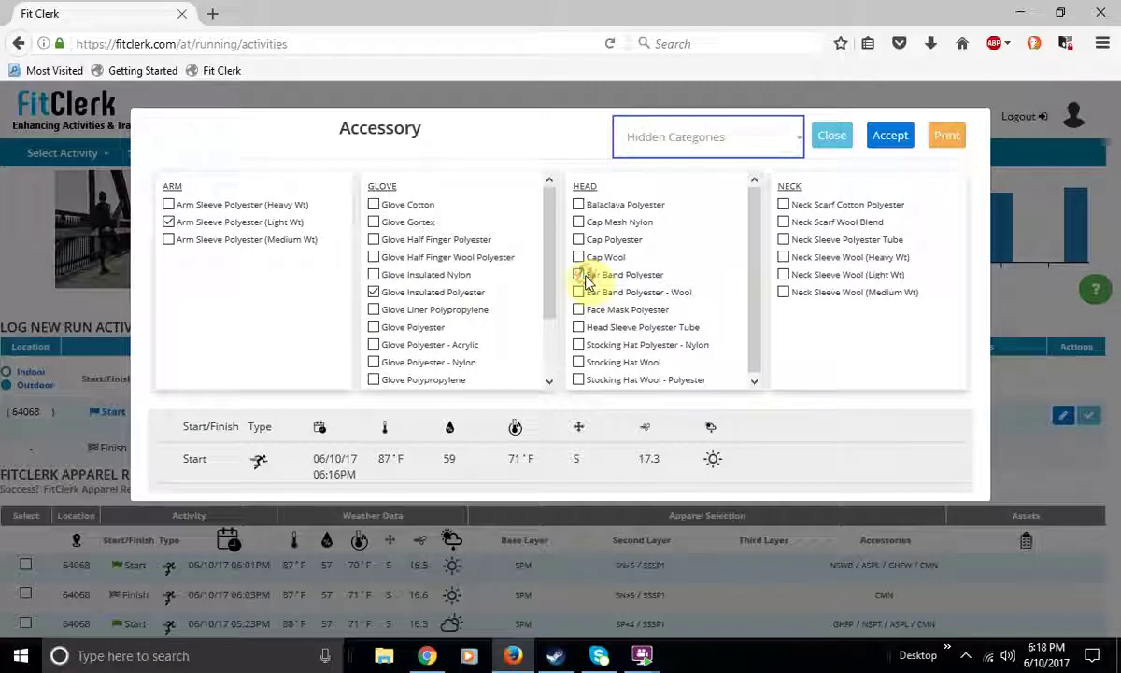
left_click(784, 240)
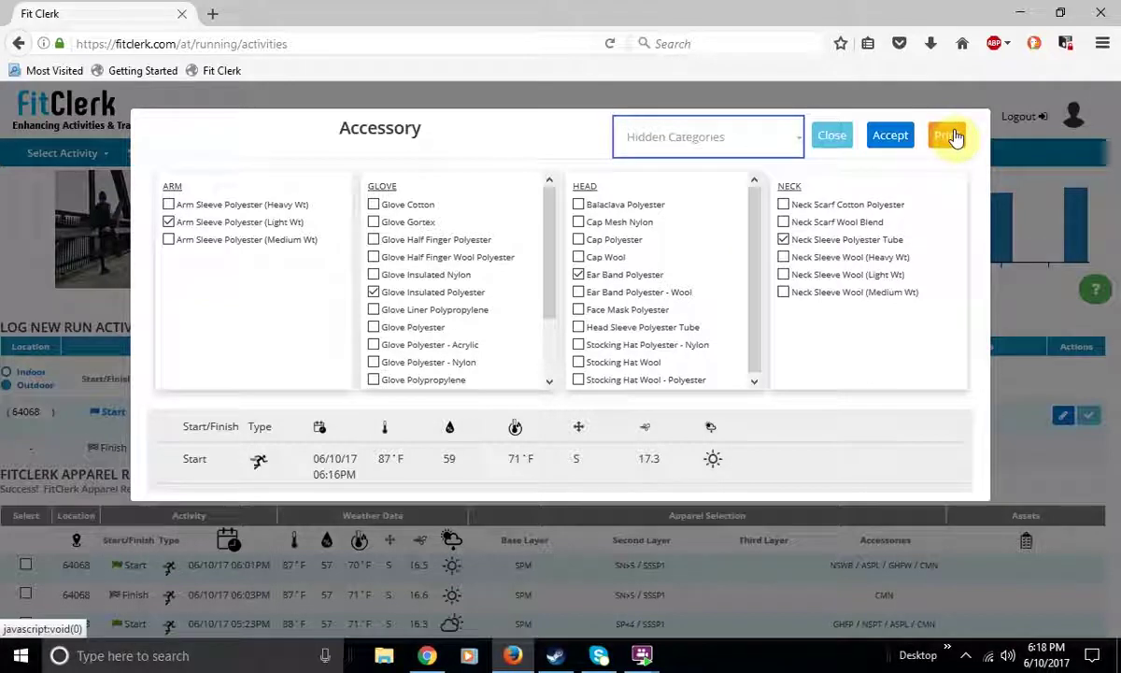
left_click(890, 135)
Step: Assign Slow Run Shoe 2 as the run's asset, submit the start entry and dismiss its confirmation message
left_click(978, 380)
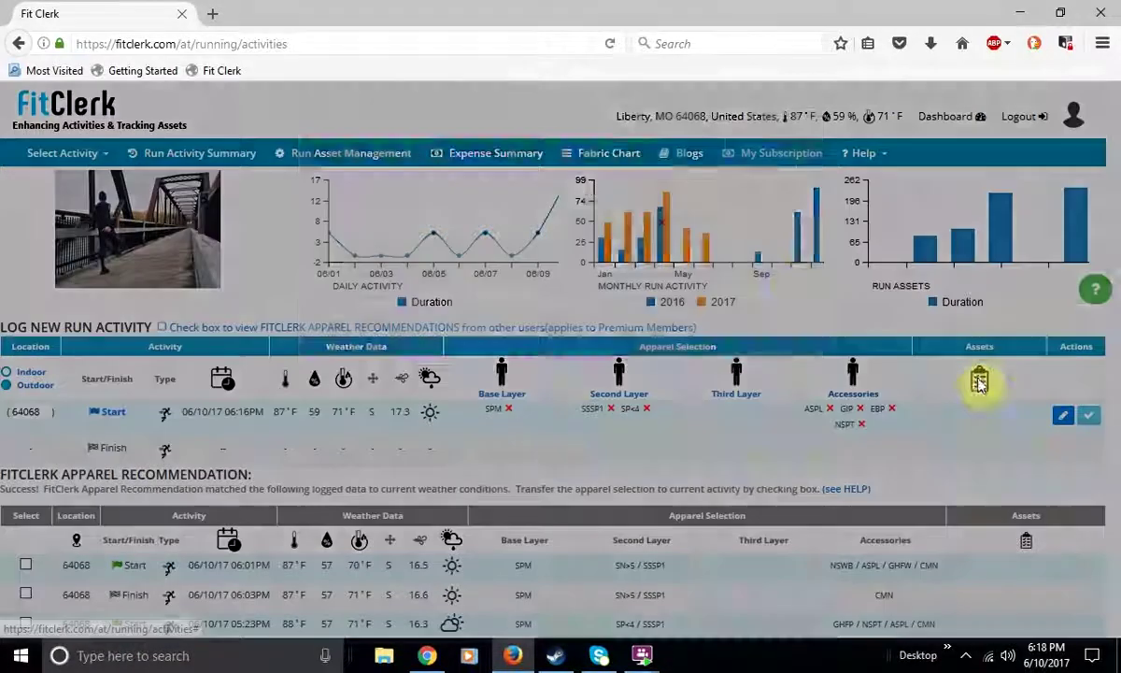
left_click(461, 220)
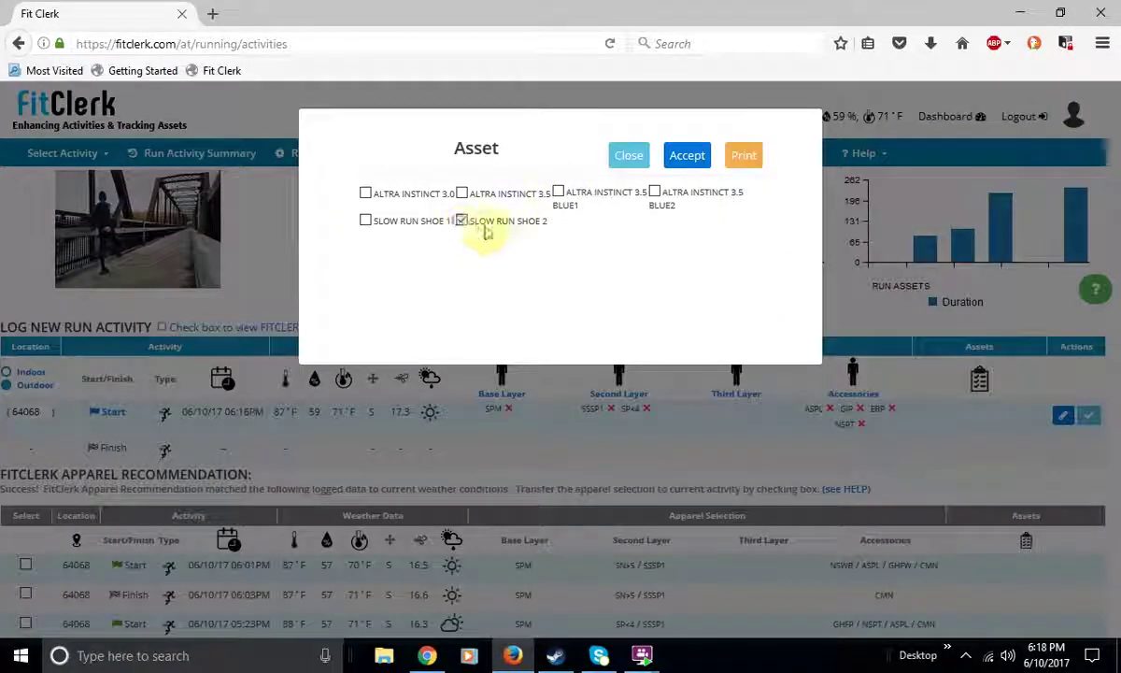
left_click(686, 155)
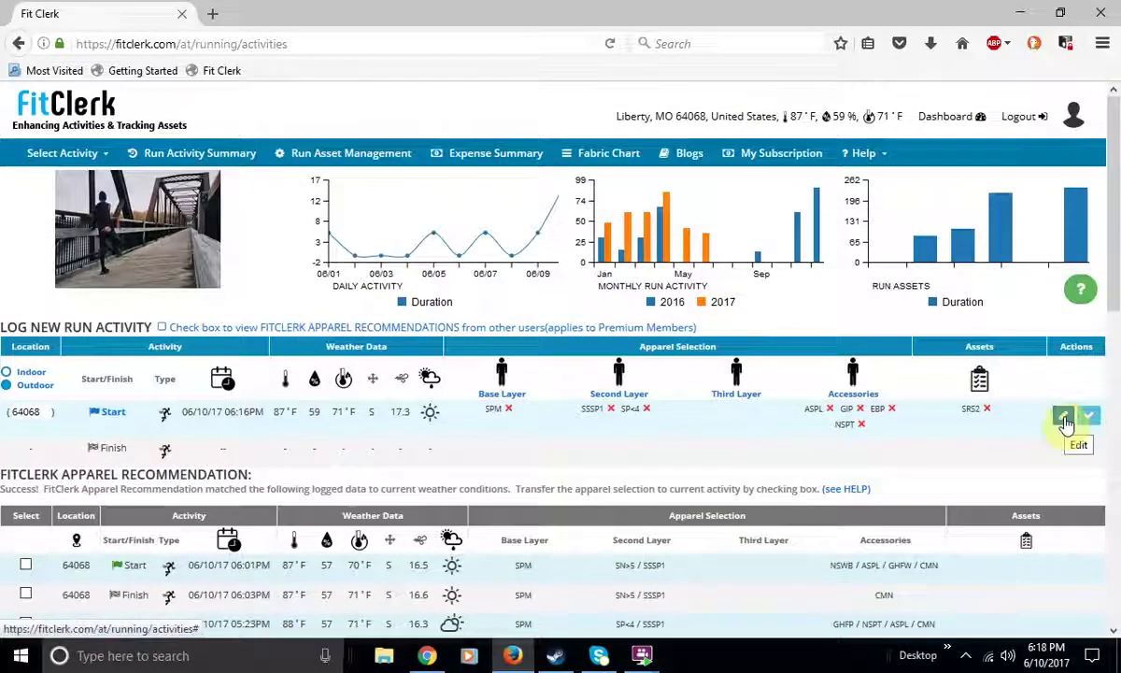
left_click(1089, 416)
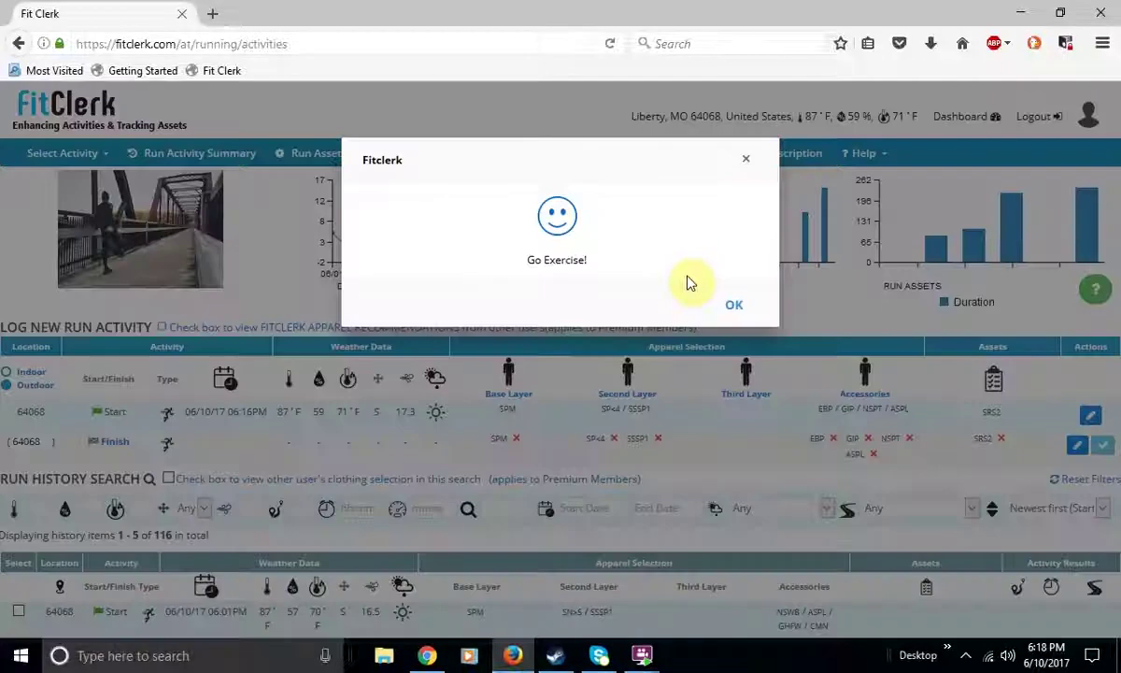
left_click(733, 306)
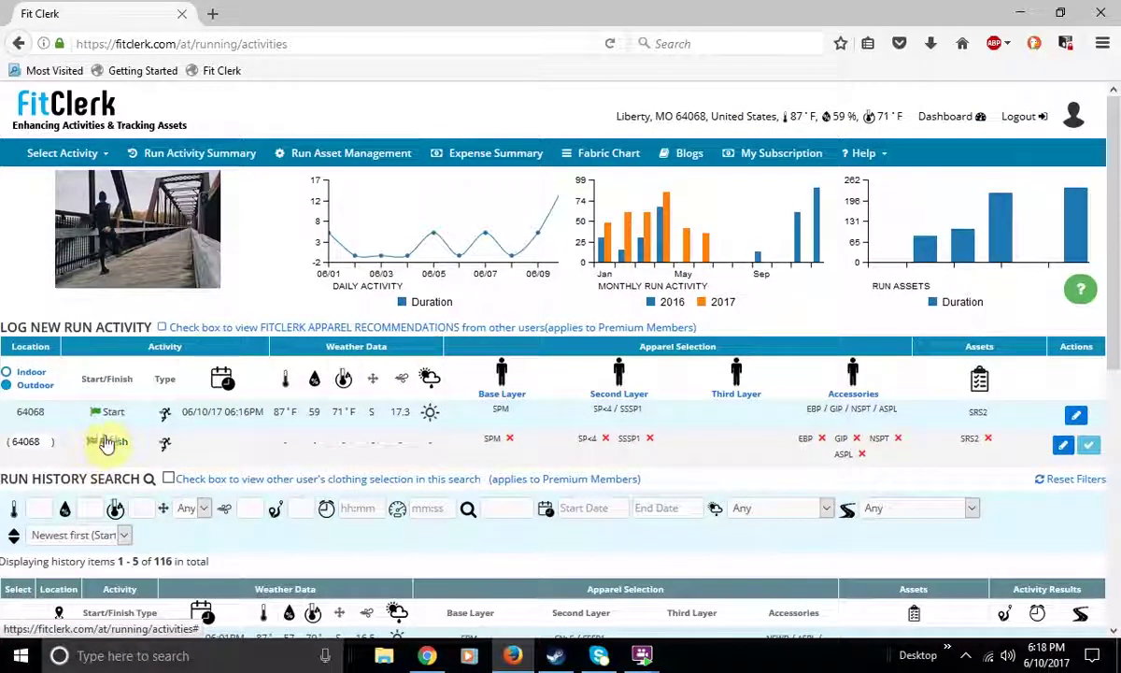
Step: Log the run's finish weather data, remove the ASPL, NSPT and EBP accessories from the finish entry, and submit it
left_click(107, 440)
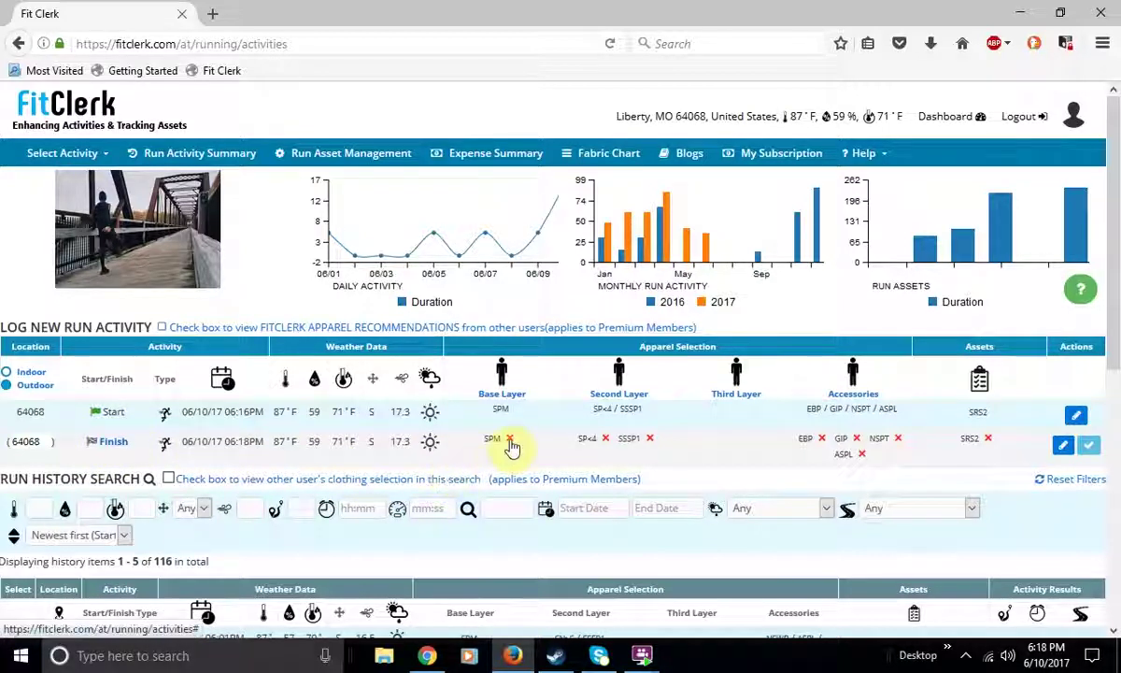
left_click(862, 454)
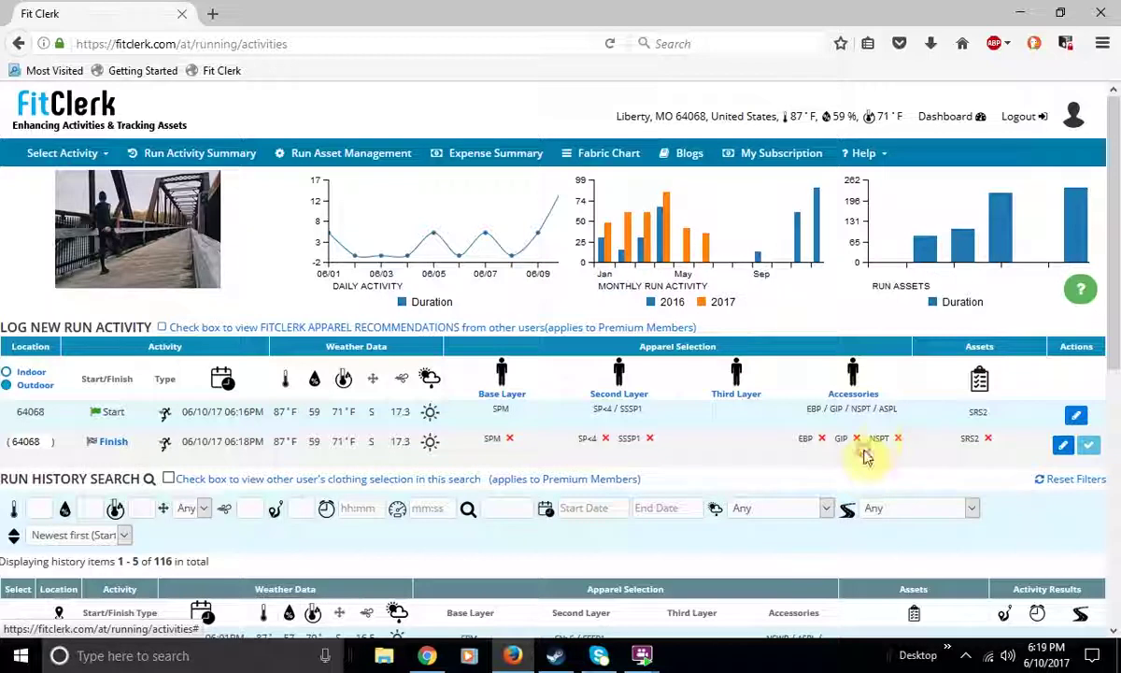
left_click(898, 441)
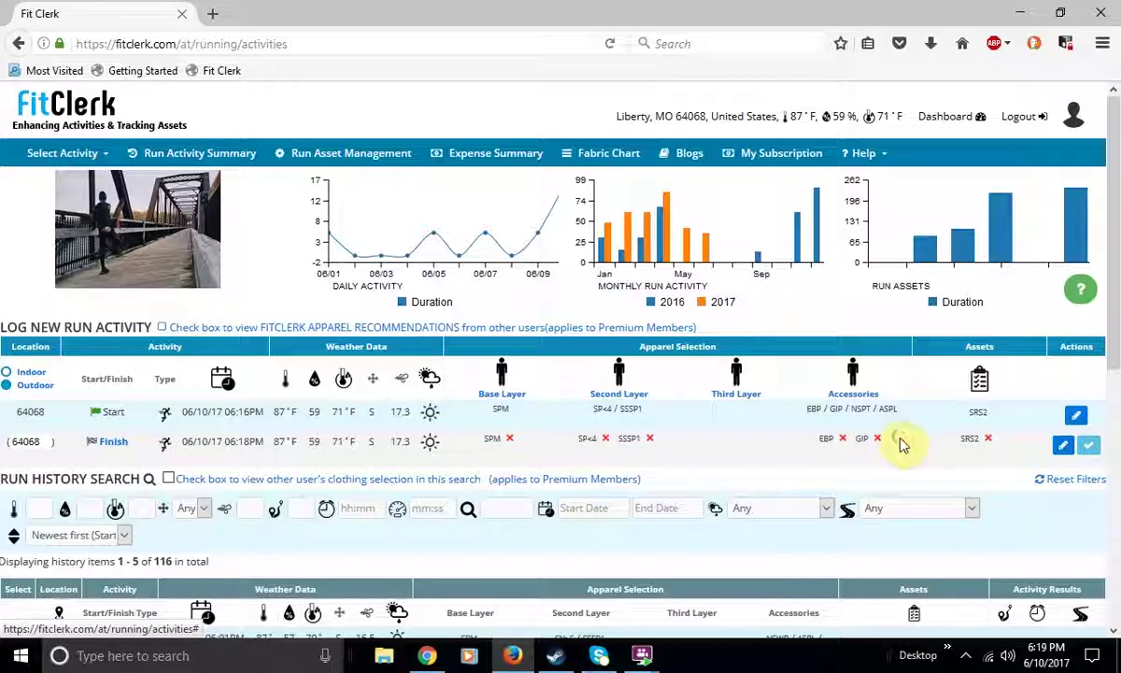
left_click(840, 438)
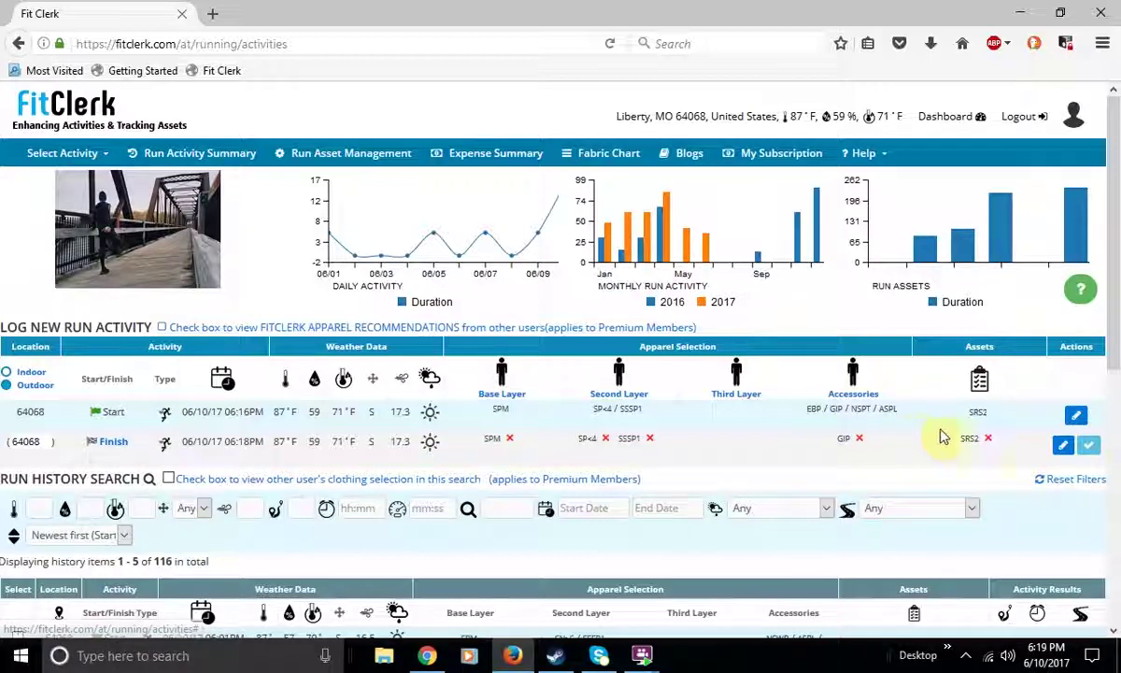
left_click(1089, 449)
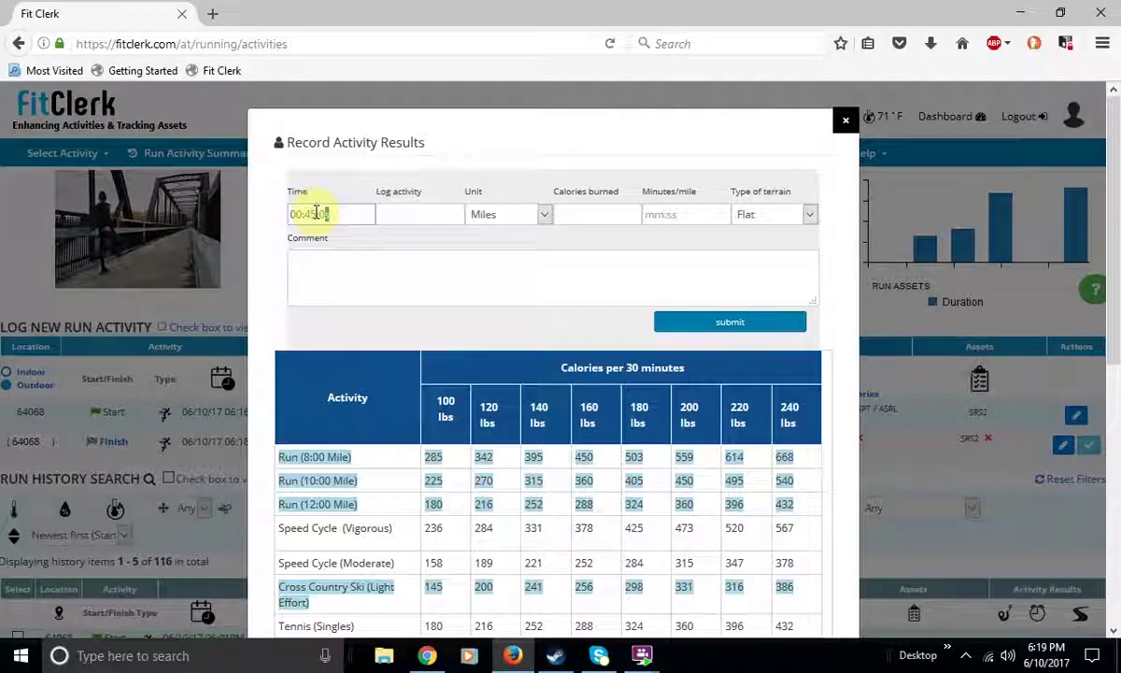
Step: Record and submit the activity results with time 00:45:00, 6 miles, terrain Flat to Moderate Hills and comment "Hot and windy"
left_click(438, 215)
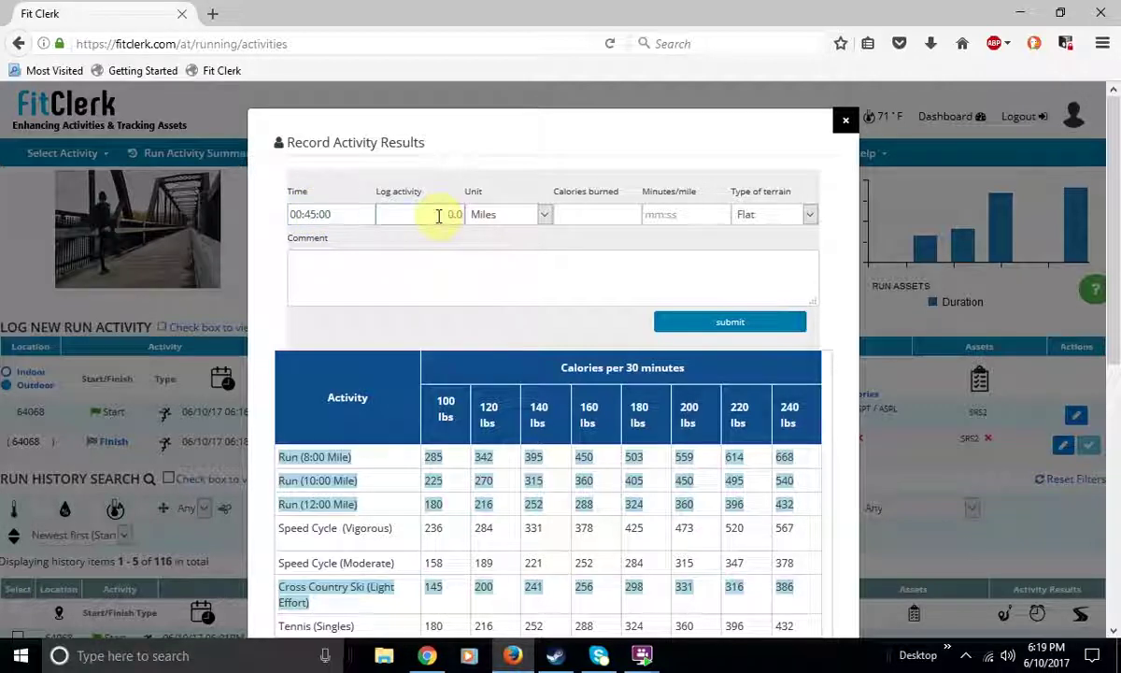
type("6")
left_click(669, 214)
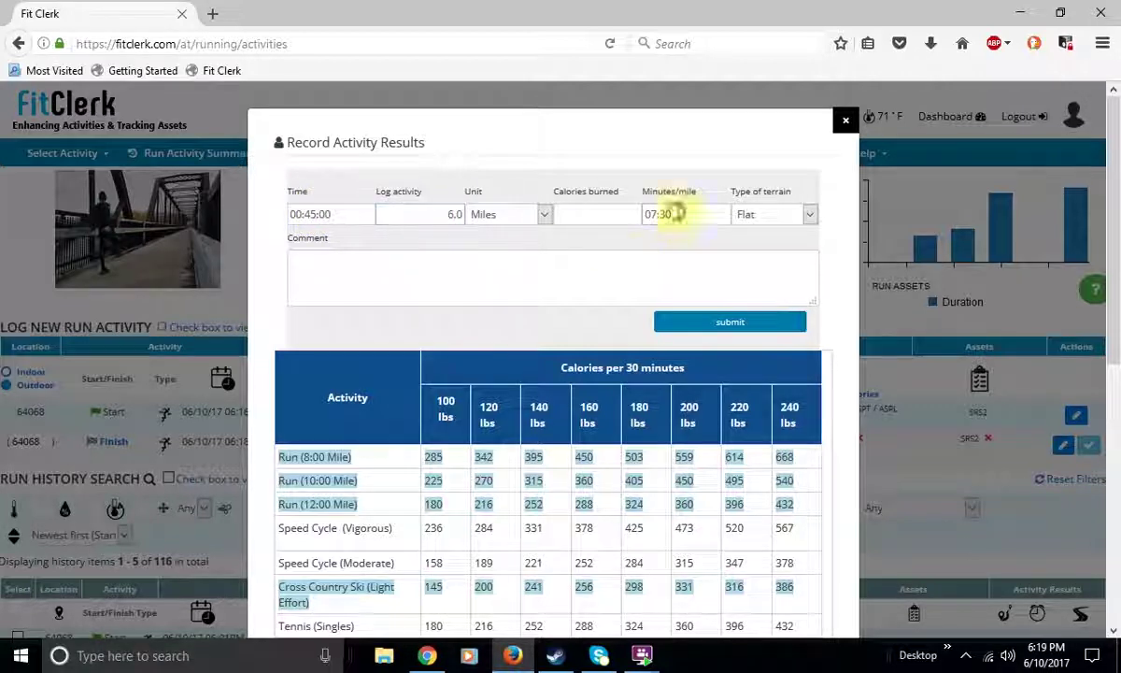
left_click(810, 214)
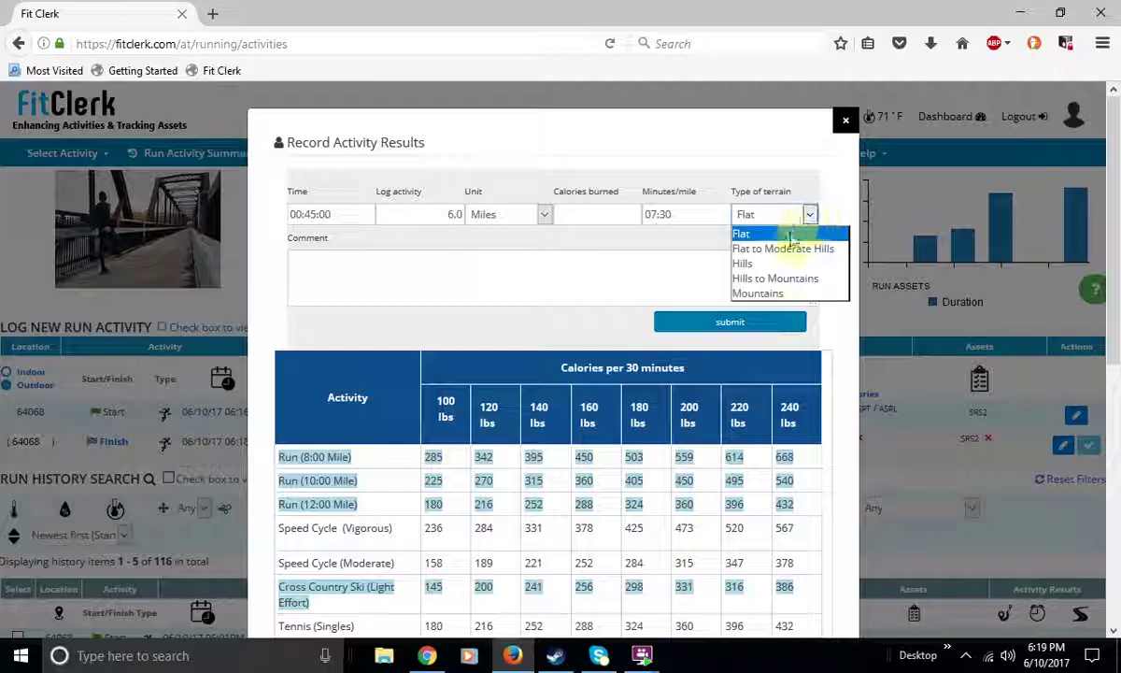
left_click(794, 248)
left_click(697, 272)
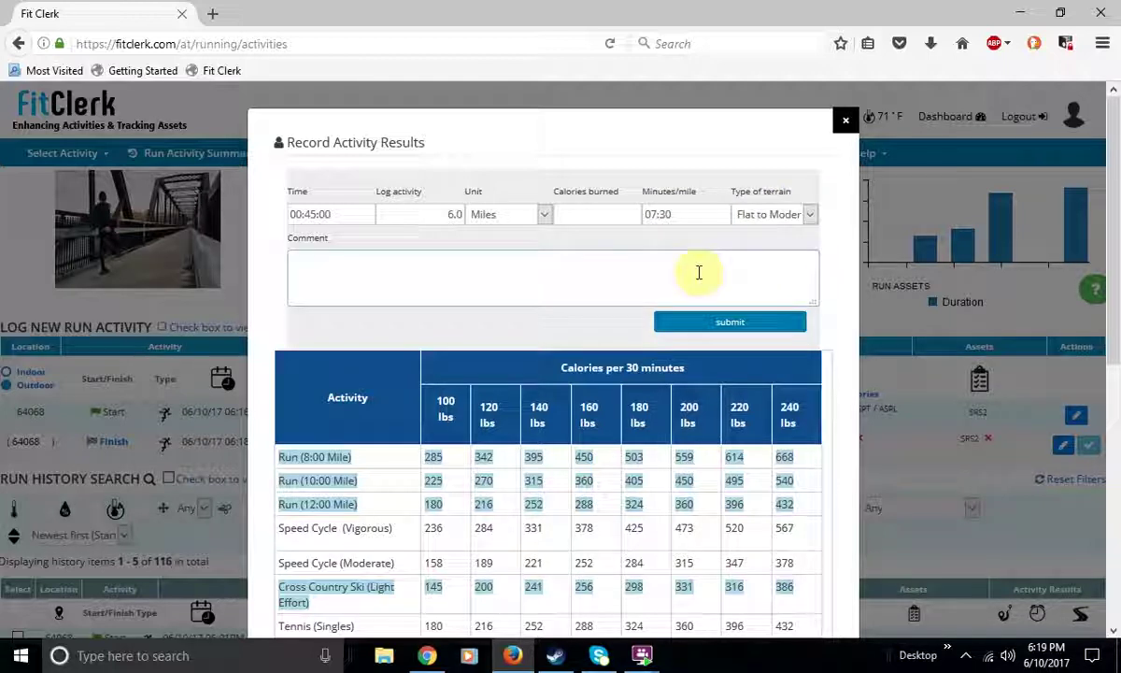
type("Hot and windy")
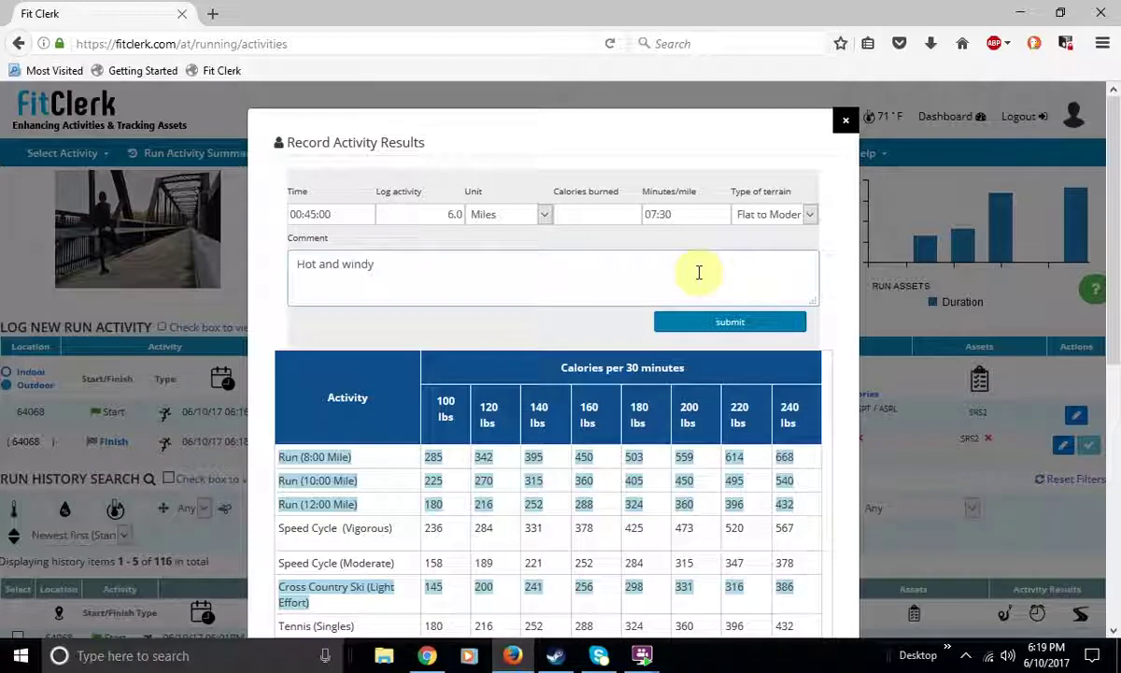
left_click(710, 324)
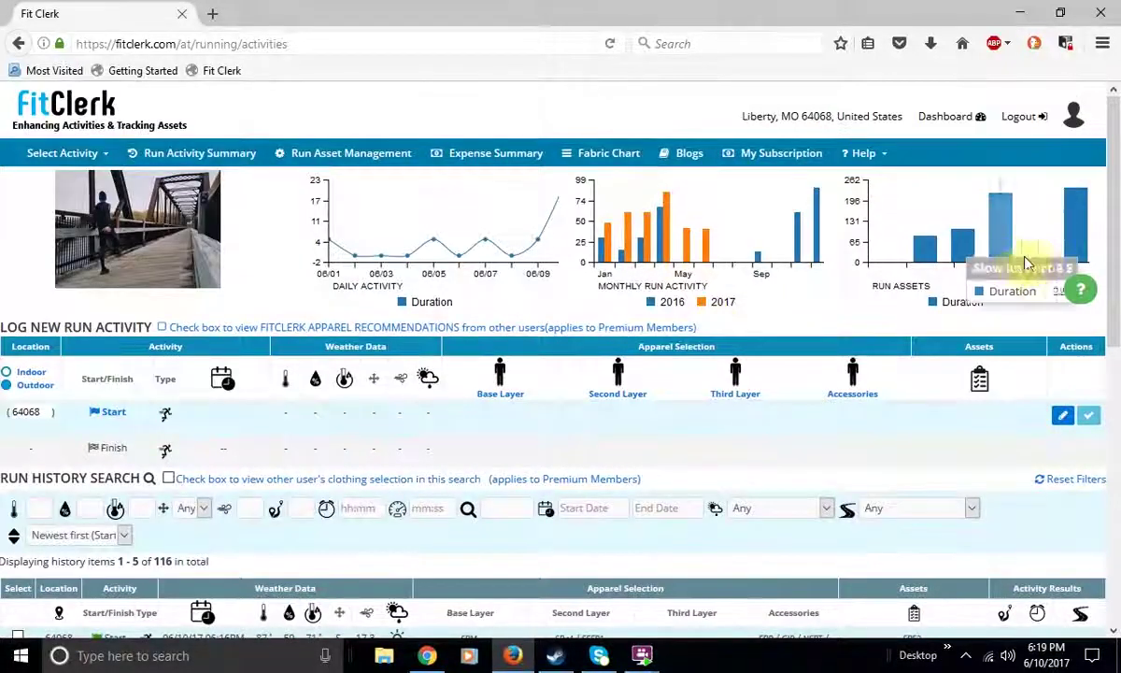
scroll(1038, 253, "down", 2)
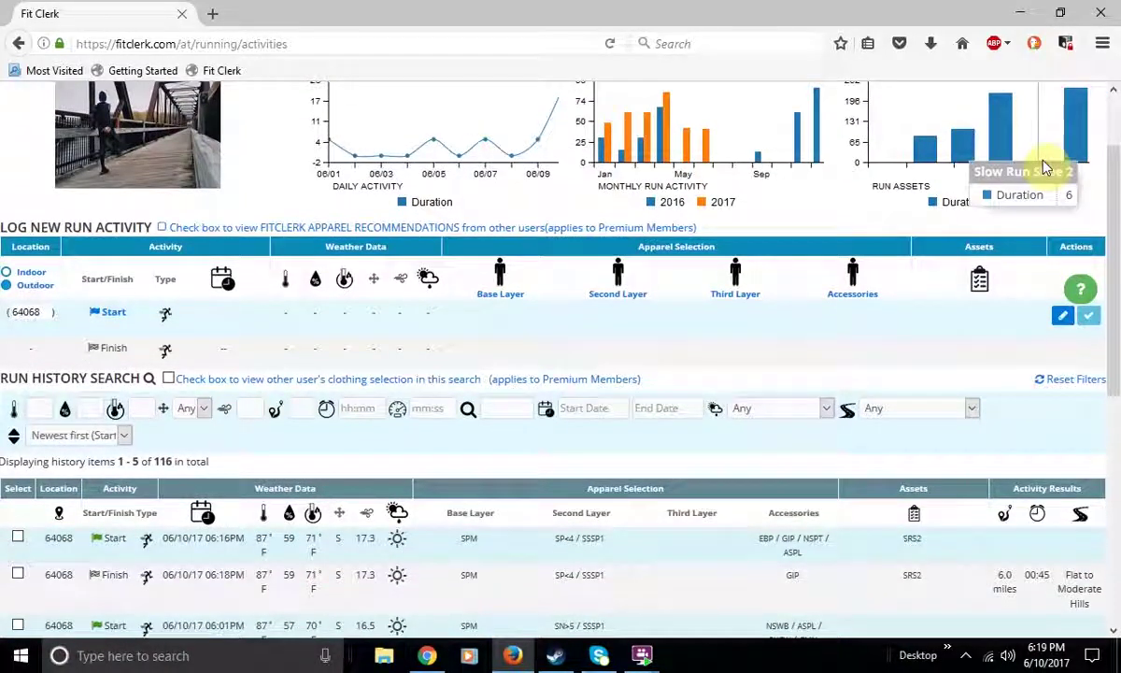